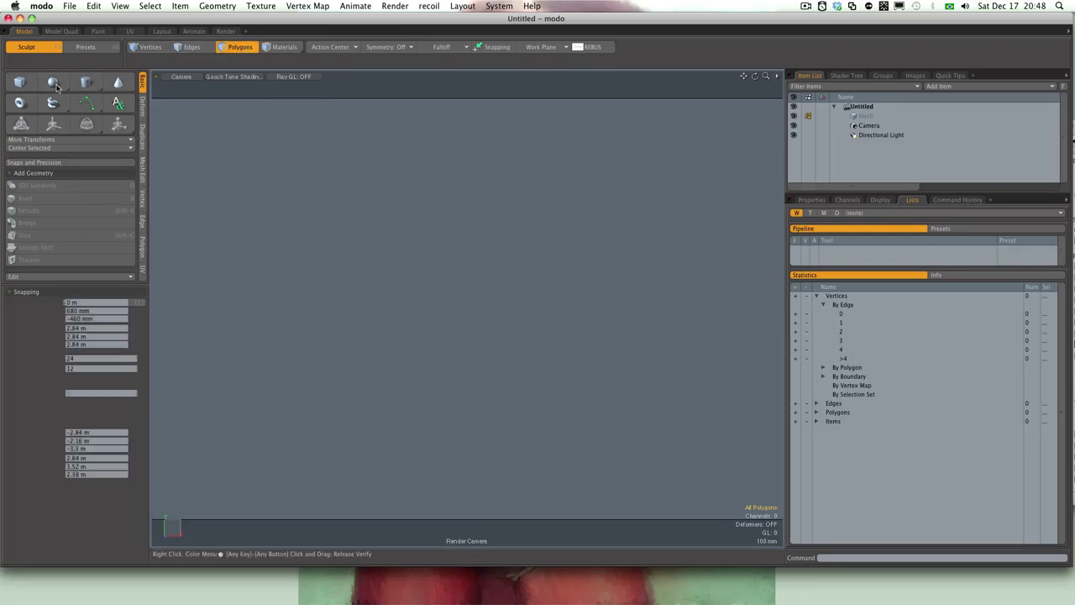
Step: Create a sphere in Tesselation mode with subdivision level 6 in the middle of the viewport
{"action": "left_click", "coordinate": [85, 383]}
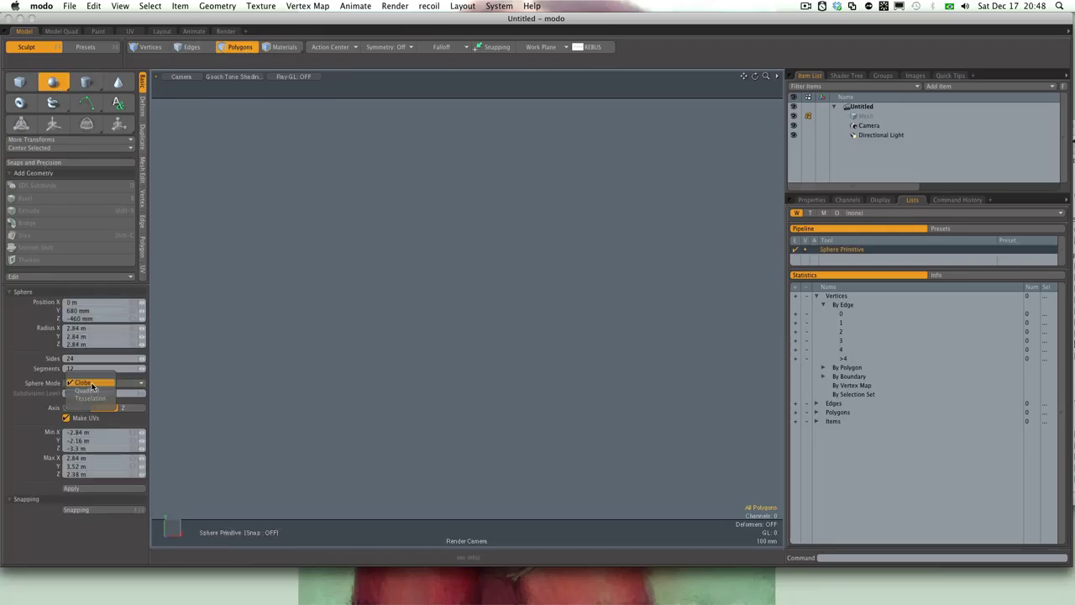
{"action": "left_click", "coordinate": [90, 398]}
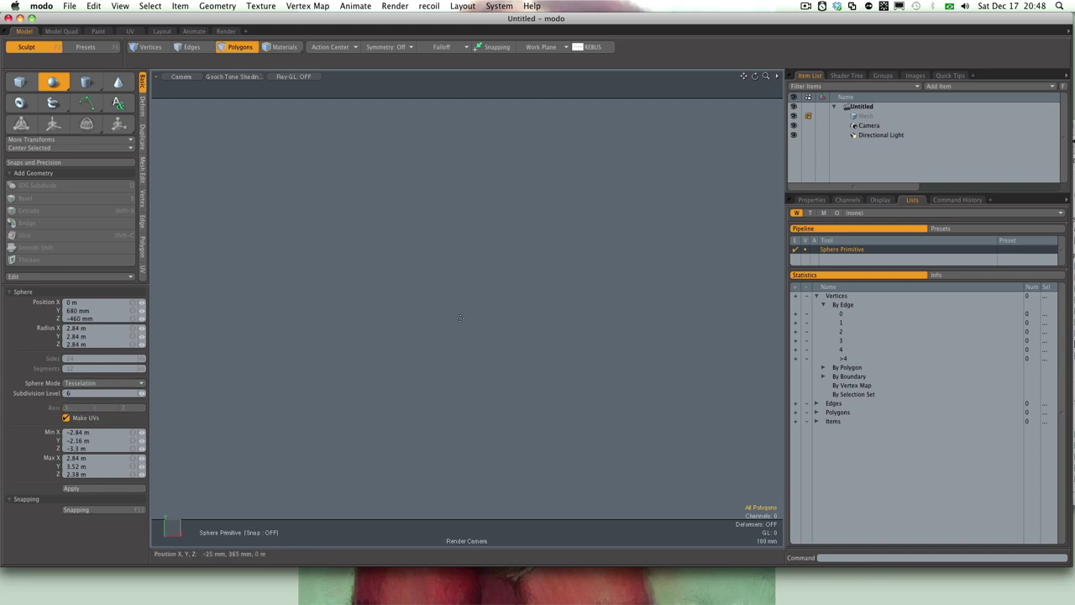
{"action": "left_click_drag", "start_coordinate": [459, 313], "coordinate": [580, 312], "text": "ctrl"}
{"action": "left_click", "coordinate": [236, 47]}
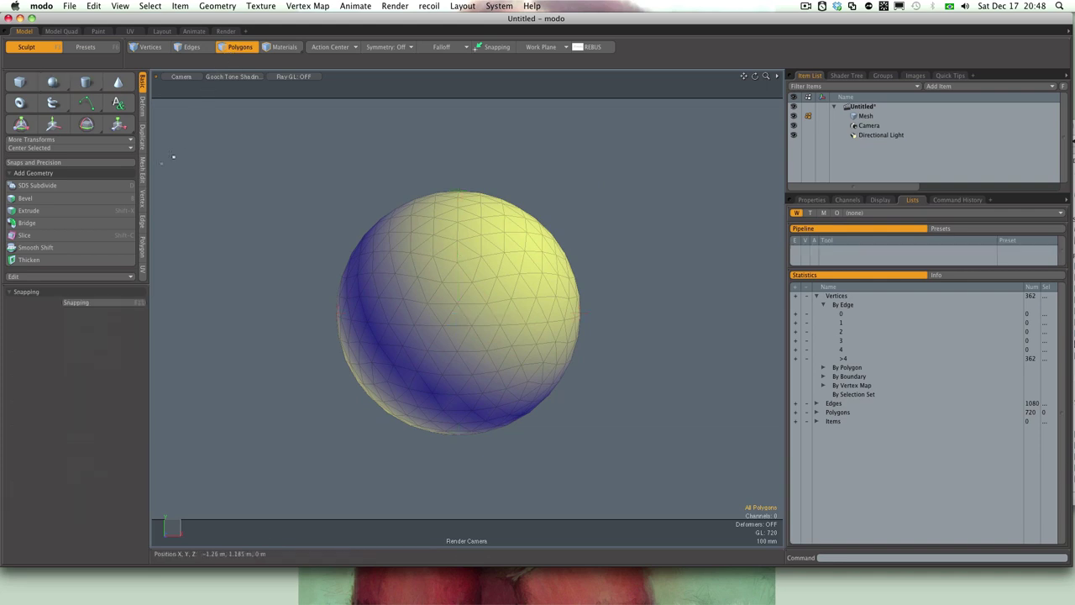
Step: Center the sphere on all axes and switch the viewport to a perspective view fitted to it
{"action": "left_click", "coordinate": [70, 148]}
{"action": "left_click", "coordinate": [72, 148]}
{"action": "key", "text": "a"}
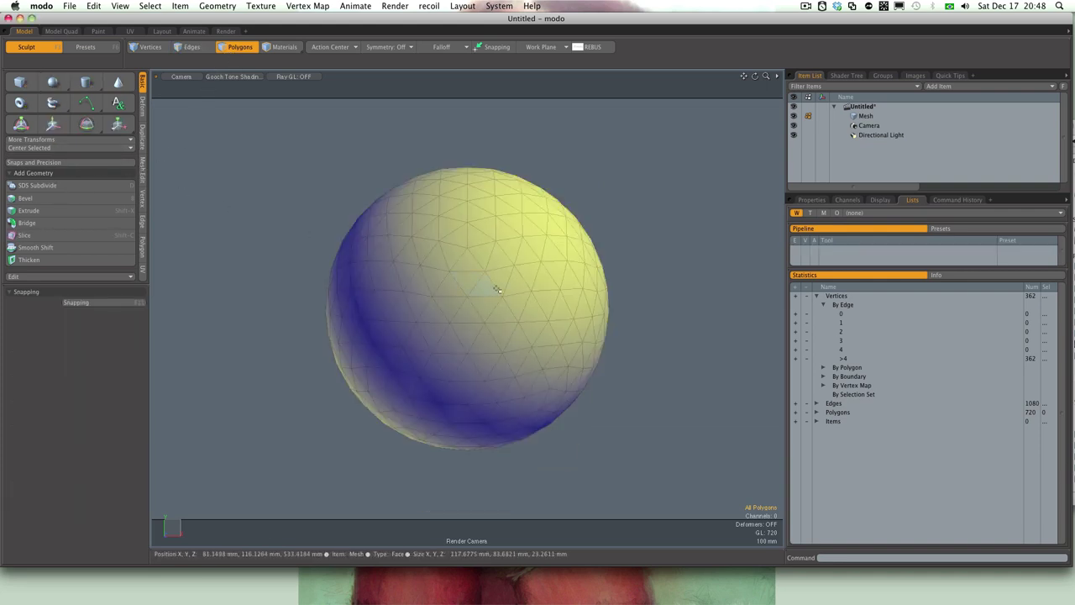
{"action": "key", "text": "ctrl+space"}
{"action": "left_click", "coordinate": [680, 285]}
{"action": "key", "text": "a"}
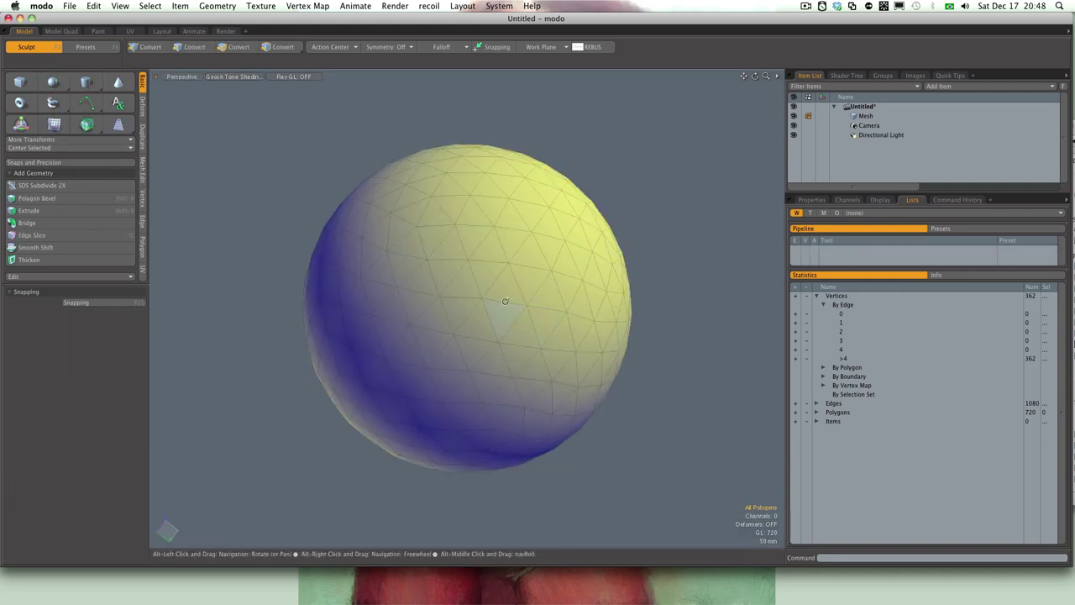
{"action": "left_click_drag", "start_coordinate": [505, 303], "coordinate": [559, 357], "text": "alt"}
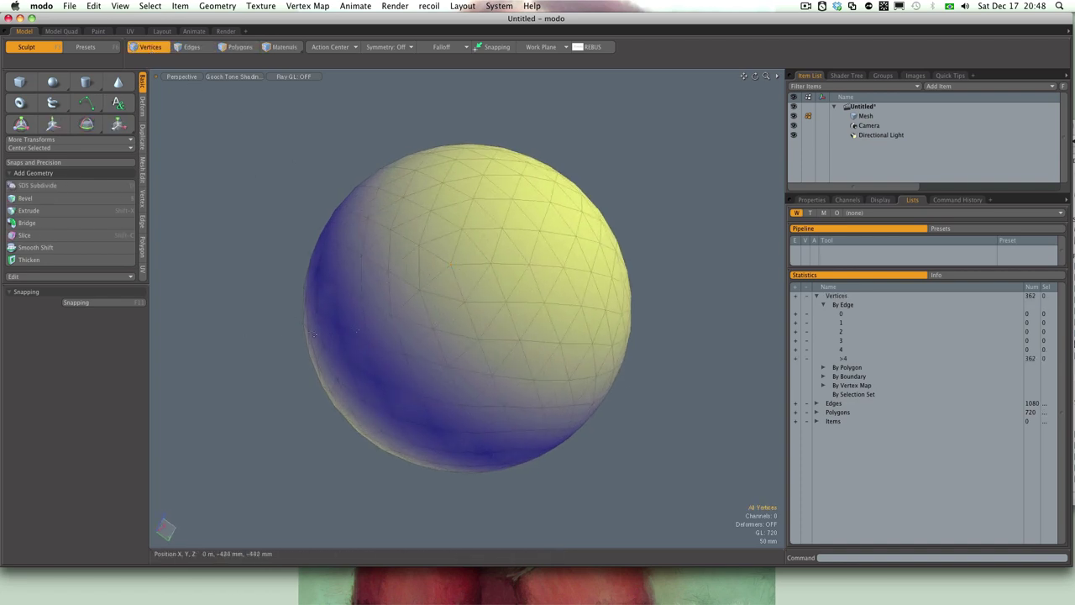
Step: Select all vertices with exactly five edges by running the command "select.vertex add edge equal 5"
{"action": "left_click", "coordinate": [824, 304]}
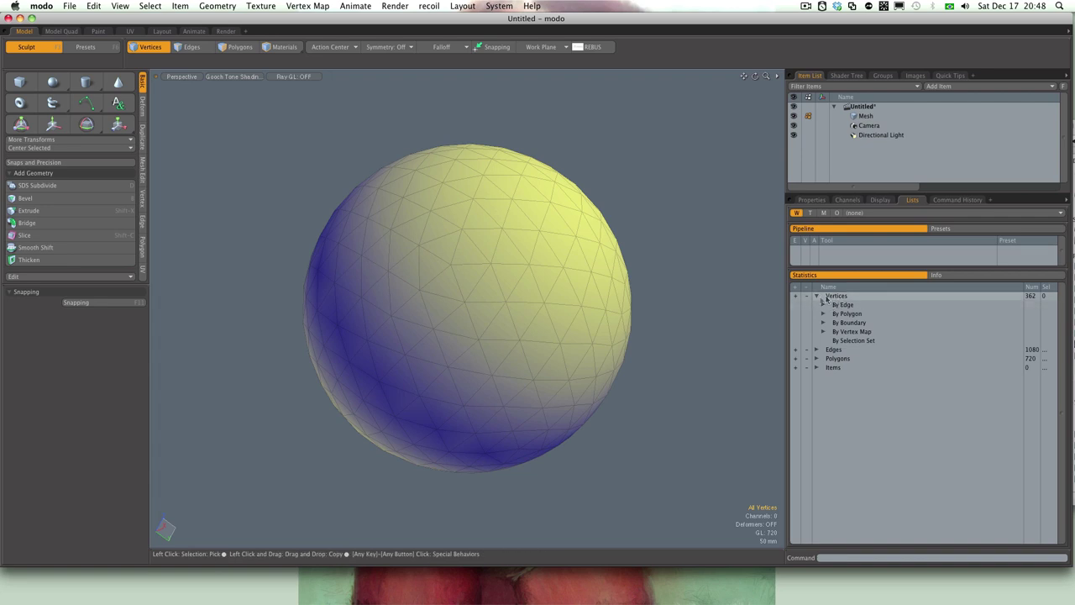
{"action": "left_click", "coordinate": [816, 297]}
{"action": "left_click", "coordinate": [816, 297]}
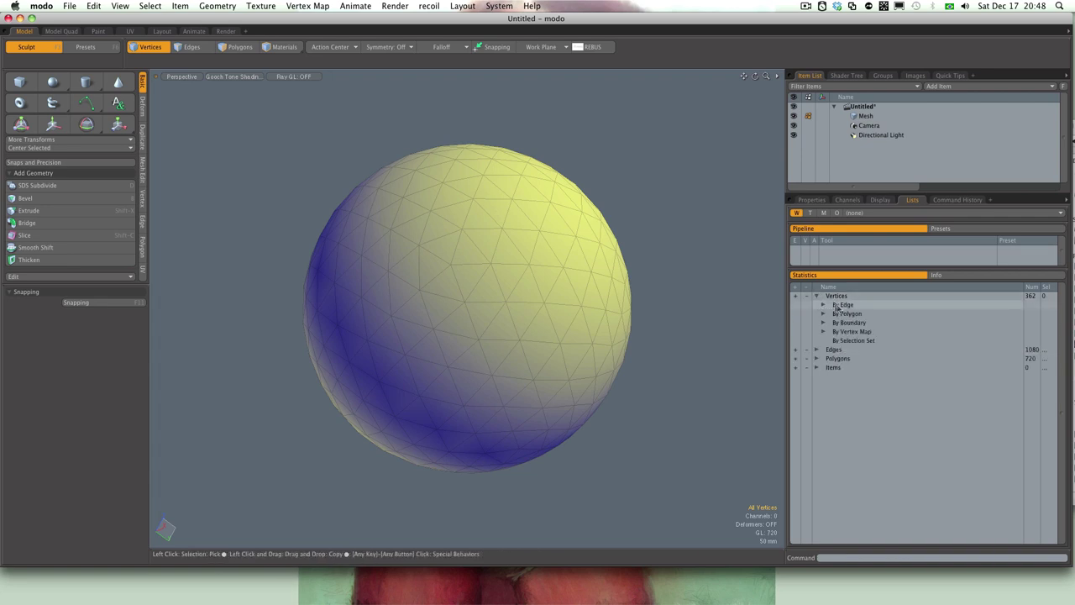
{"action": "left_click", "coordinate": [823, 305]}
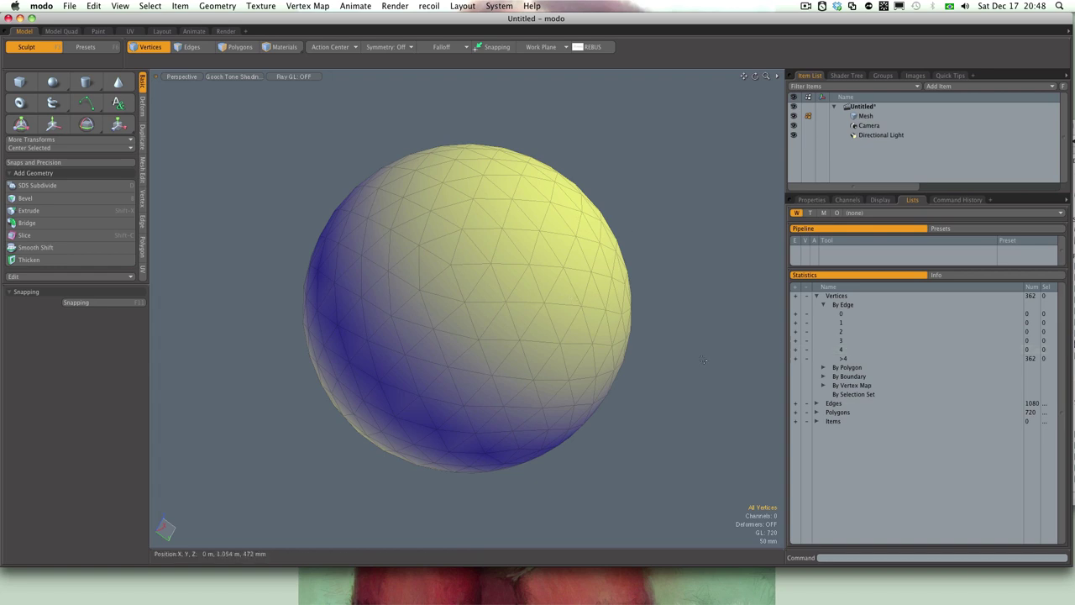
{"action": "left_click", "coordinate": [958, 200]}
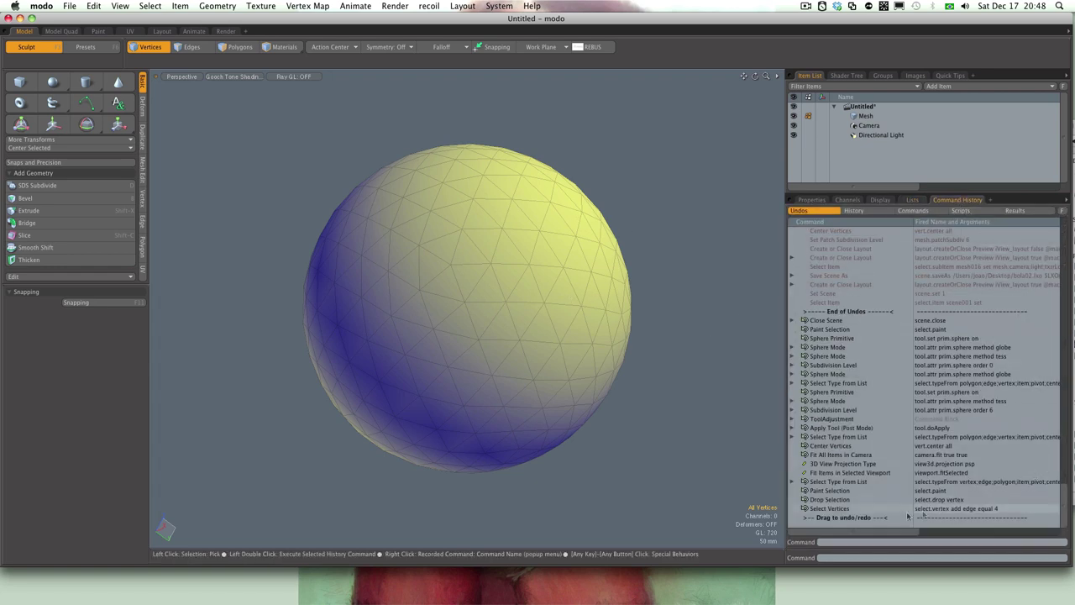
{"action": "left_click", "coordinate": [847, 509]}
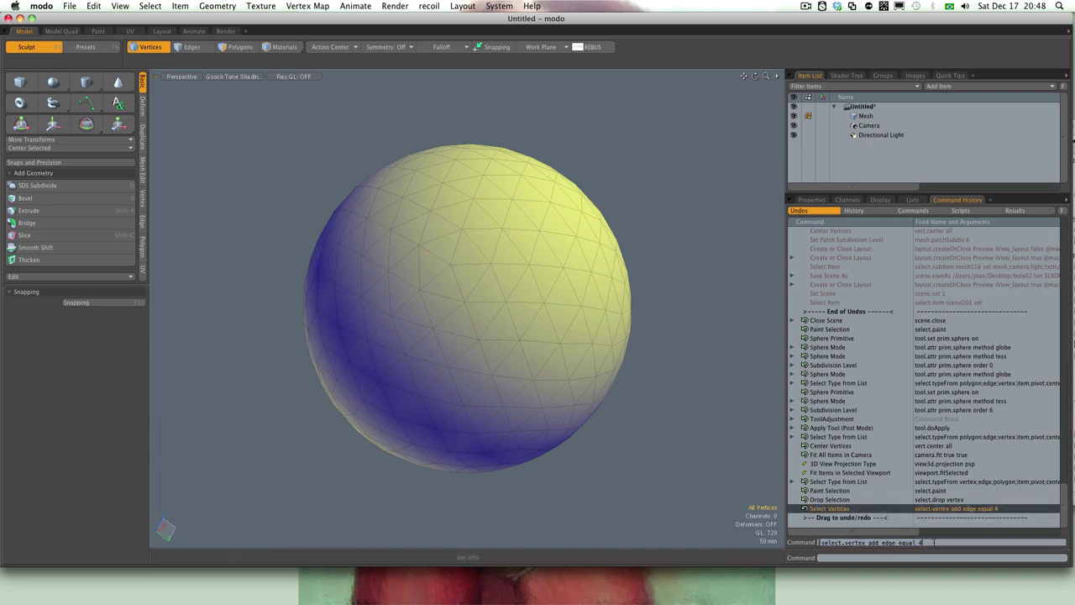
{"action": "key", "text": "Return"}
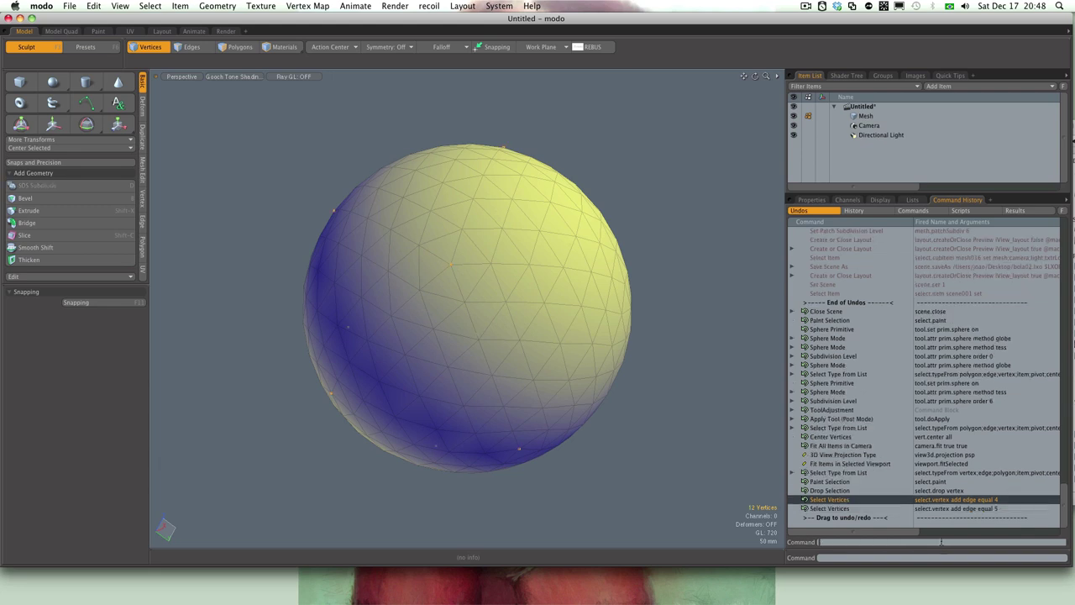
Step: Expand the vertex selection twice and convert it to a polygon selection
{"action": "mouse_move", "coordinate": [494, 265]}
{"action": "left_mouse_down", "text": "ctrl+alt"}
{"action": "mouse_move", "coordinate": [463, 278]}
{"action": "mouse_move", "coordinate": [502, 264]}
{"action": "left_mouse_up", "text": "ctrl+alt"}
{"action": "key", "text": "shift+Up"}
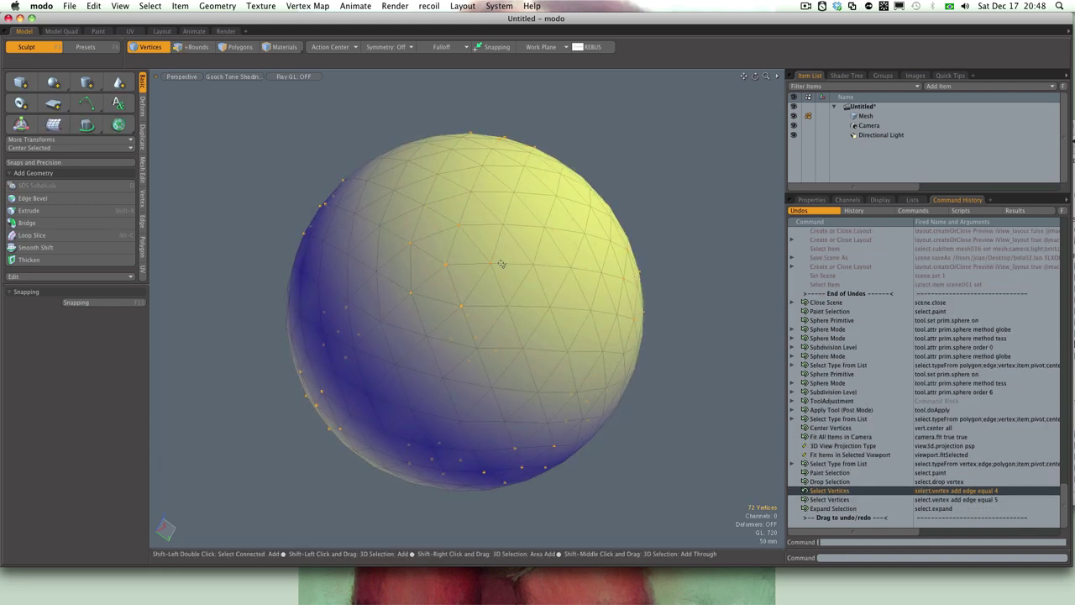
{"action": "key", "text": "shift+Up"}
{"action": "key", "text": "alt"}
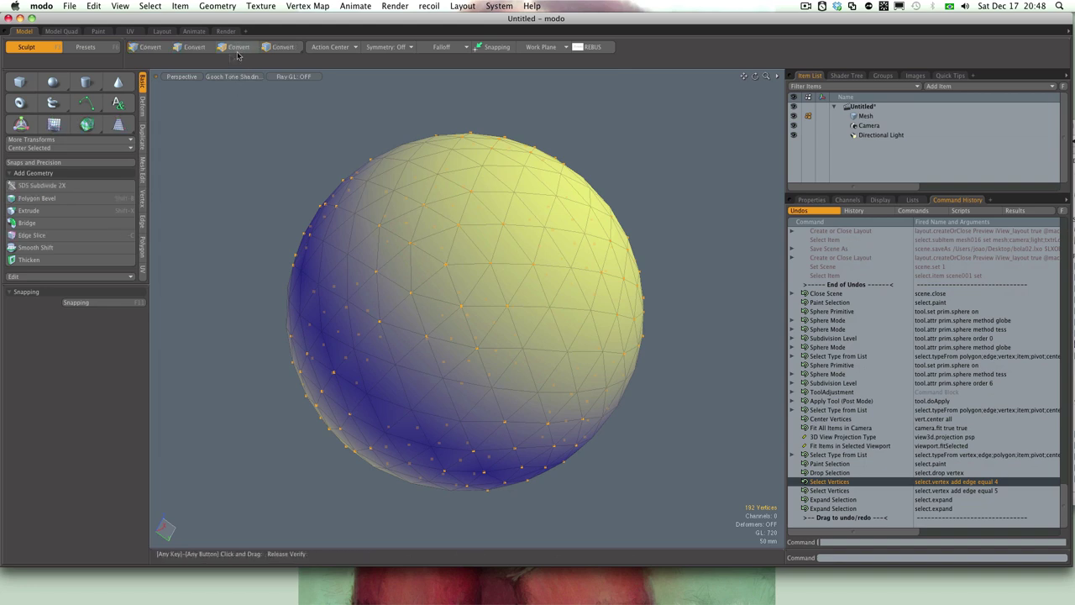
{"action": "left_click", "coordinate": [239, 51], "text": "ctrl"}
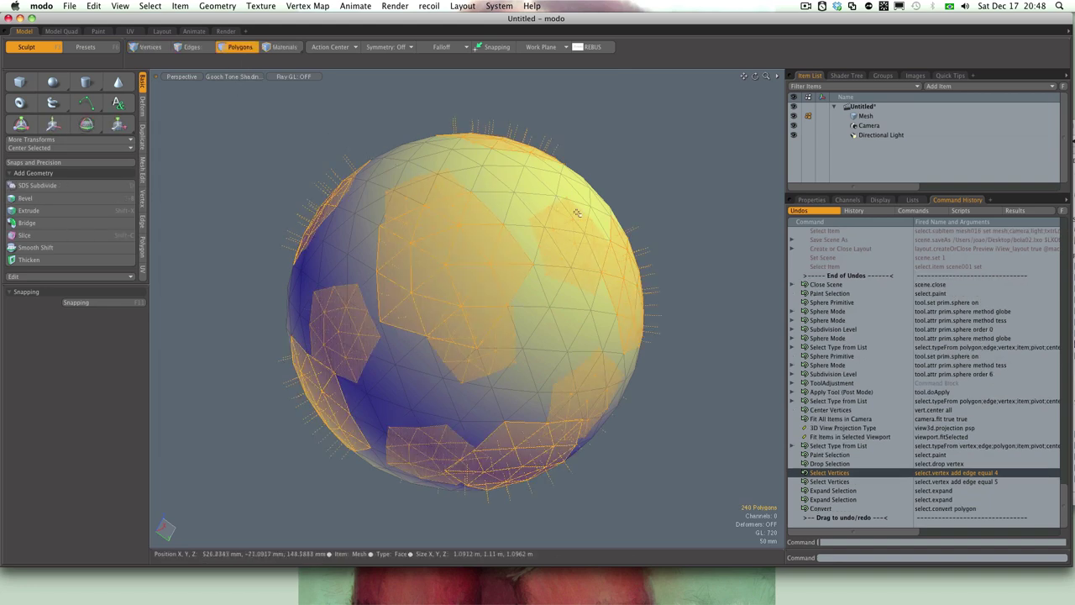
Step: Add the selected pentagon polygons to a selection set named gominhos
{"action": "right_click", "coordinate": [241, 373]}
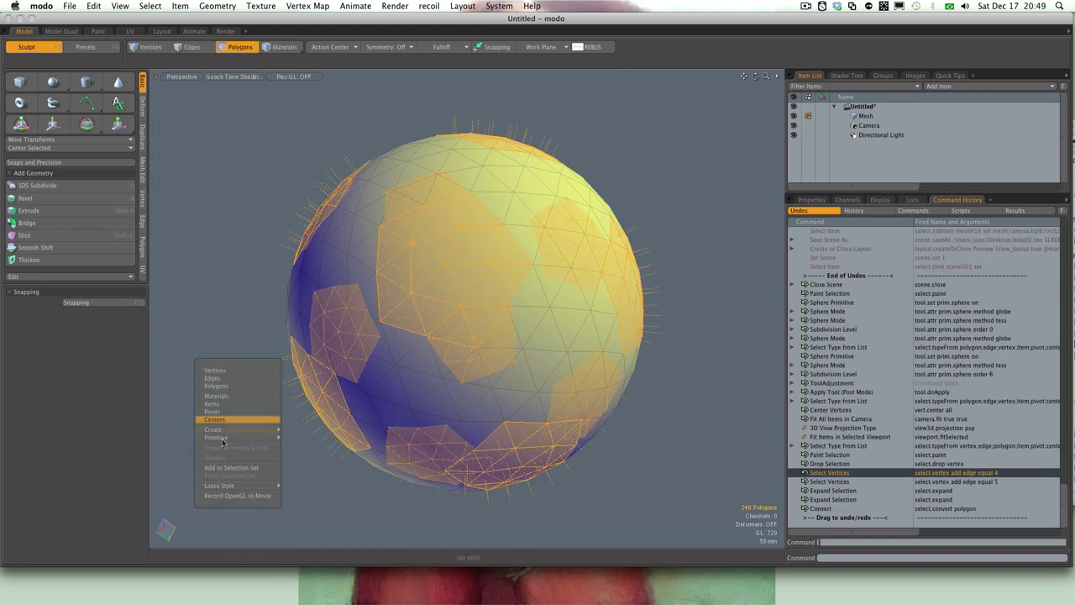
{"action": "left_click", "coordinate": [229, 468]}
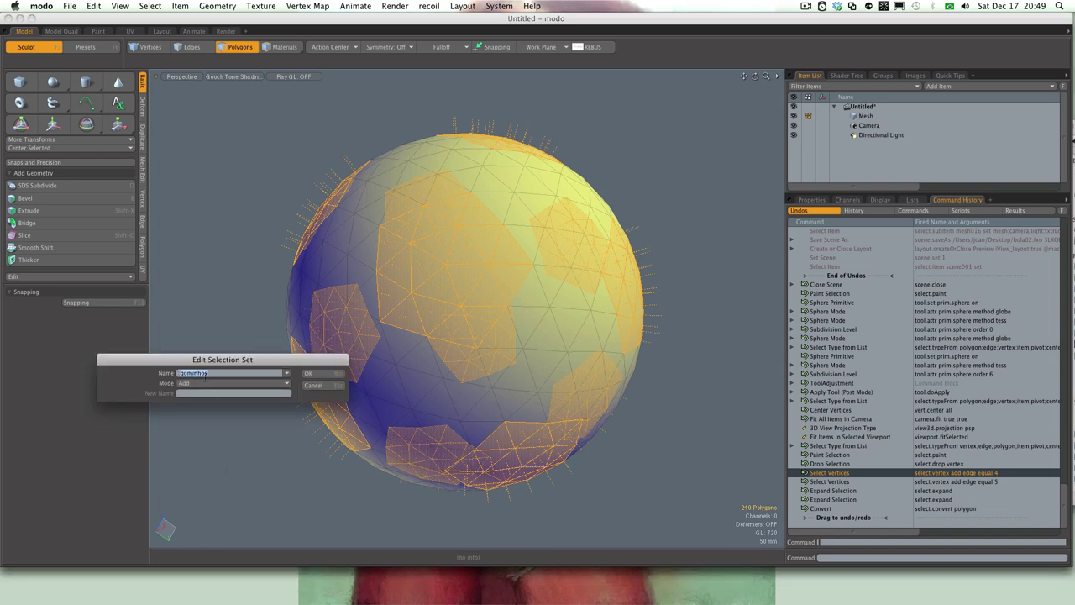
{"action": "left_click", "coordinate": [308, 375]}
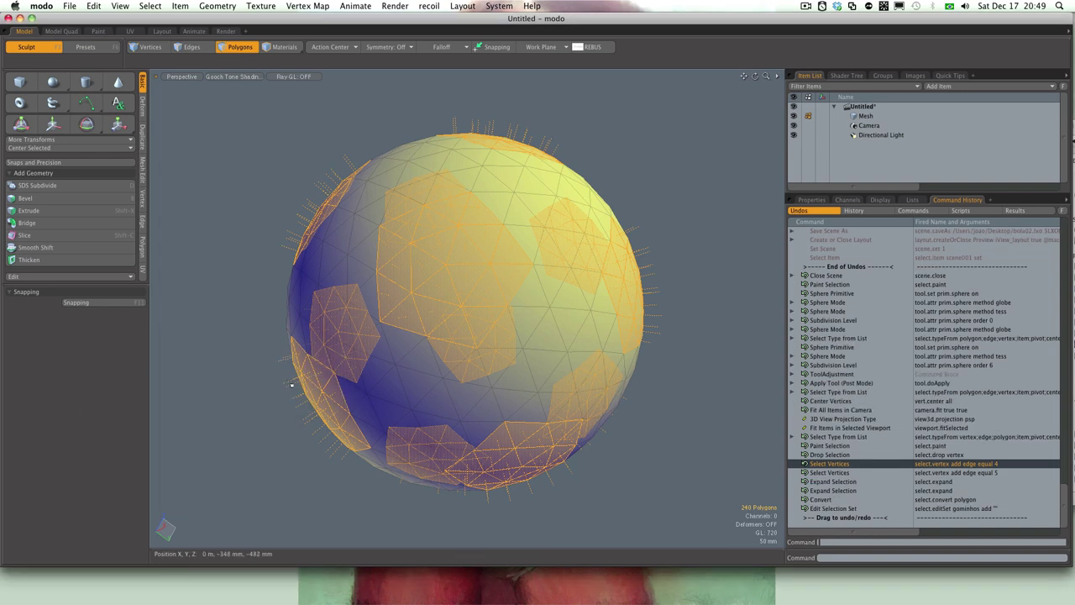
Step: Assign a black material group named gomos to the selected pentagon polygons and clear the selection
{"action": "left_click", "coordinate": [261, 6]}
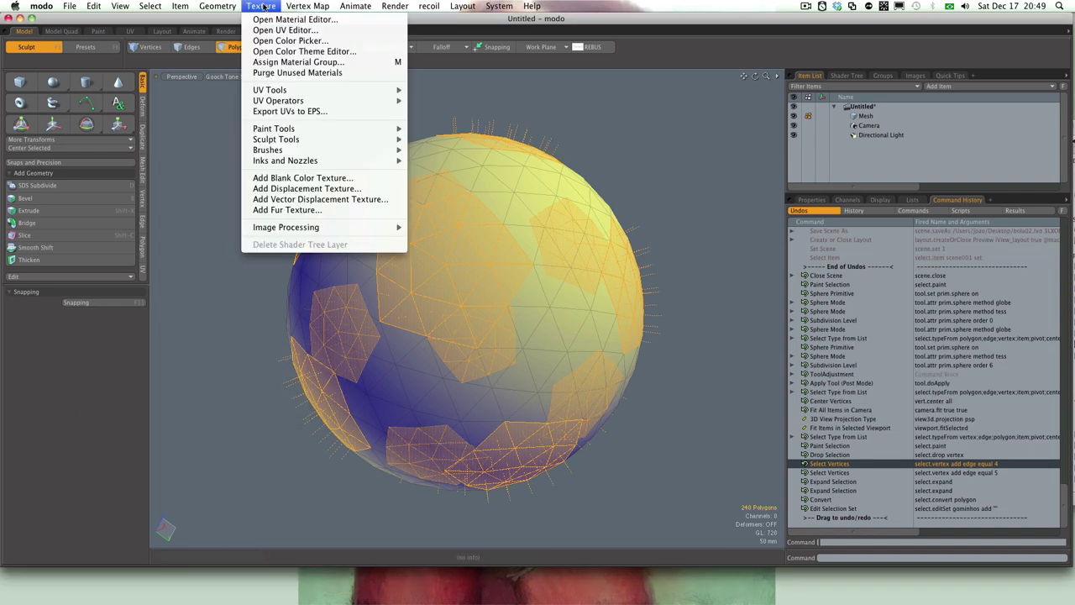
{"action": "left_click", "coordinate": [271, 65]}
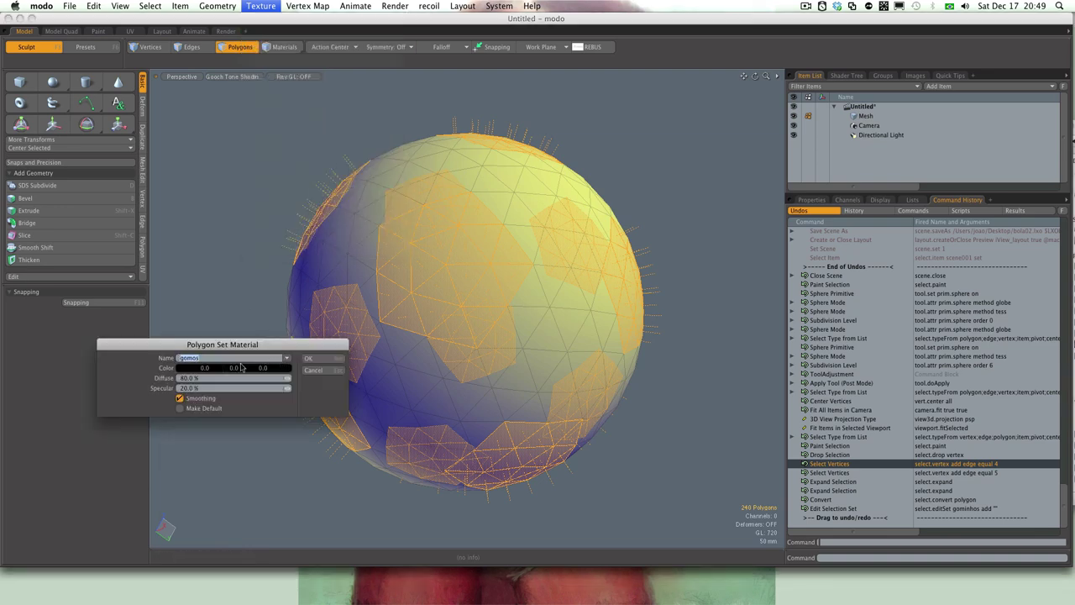
{"action": "left_click", "coordinate": [311, 359]}
{"action": "left_click", "coordinate": [241, 405]}
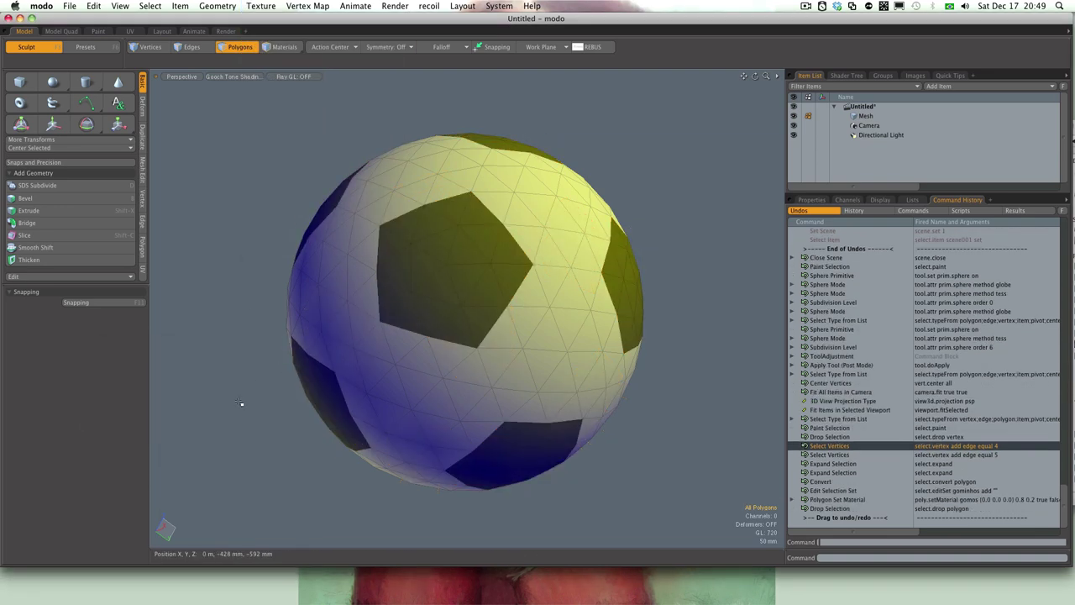
Step: Select the black pentagons by their material and convert that selection to polygons
{"action": "left_click", "coordinate": [916, 203]}
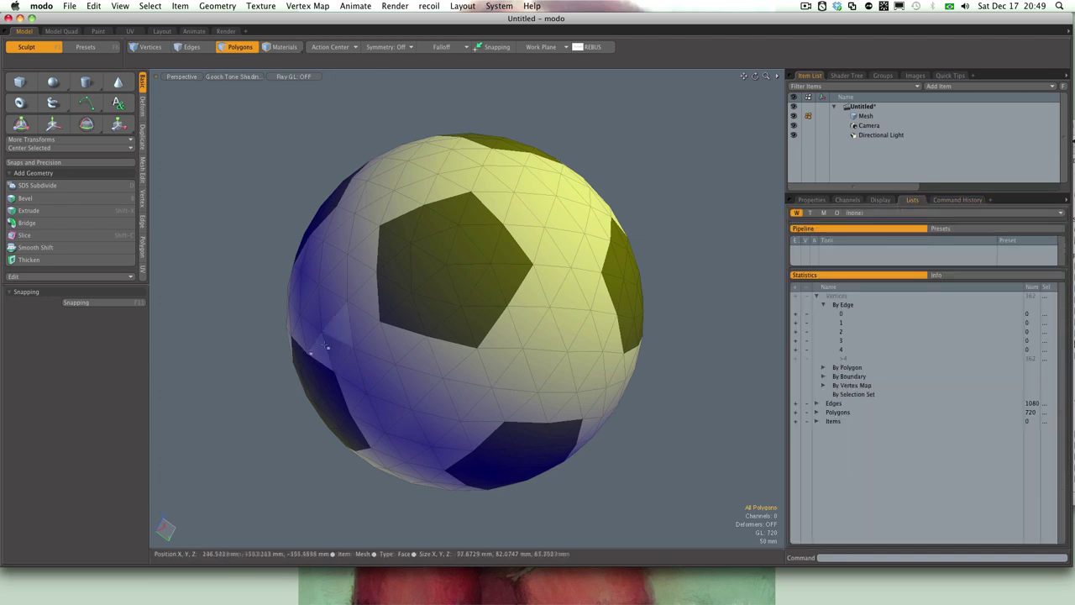
{"action": "scroll", "coordinate": [464, 294], "scroll_direction": "down", "scroll_amount": 2}
{"action": "left_click_drag", "start_coordinate": [464, 294], "coordinate": [407, 304], "text": "alt+shift"}
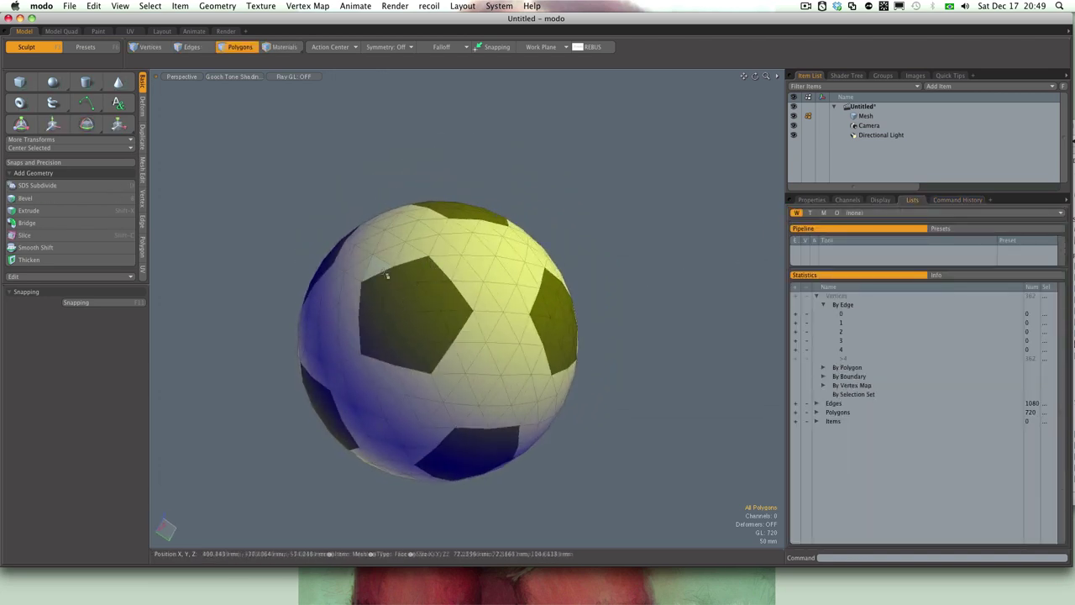
{"action": "key", "text": "4"}
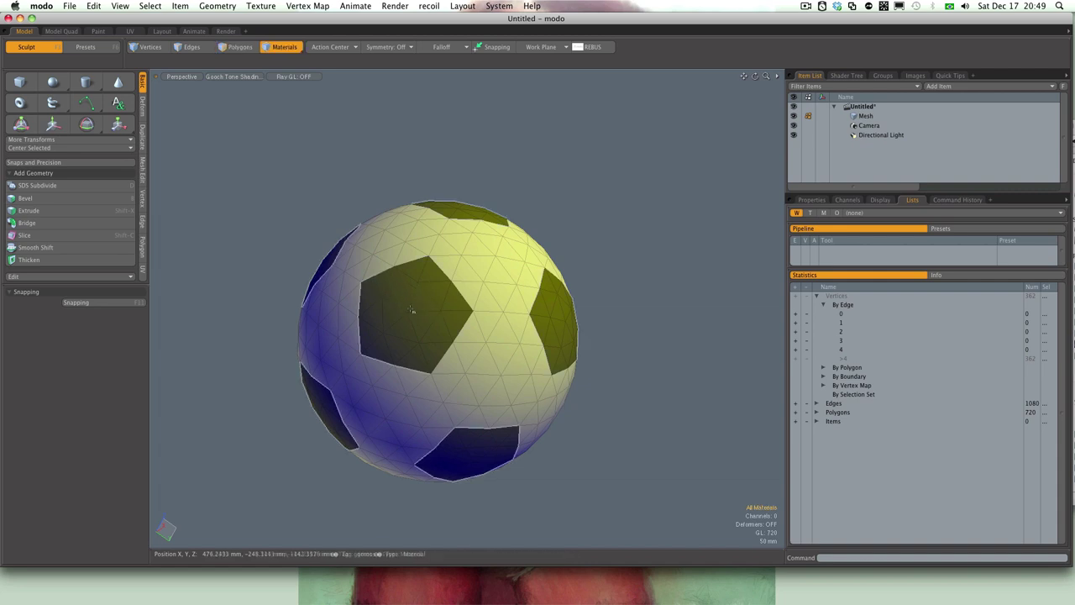
{"action": "key", "text": "3"}
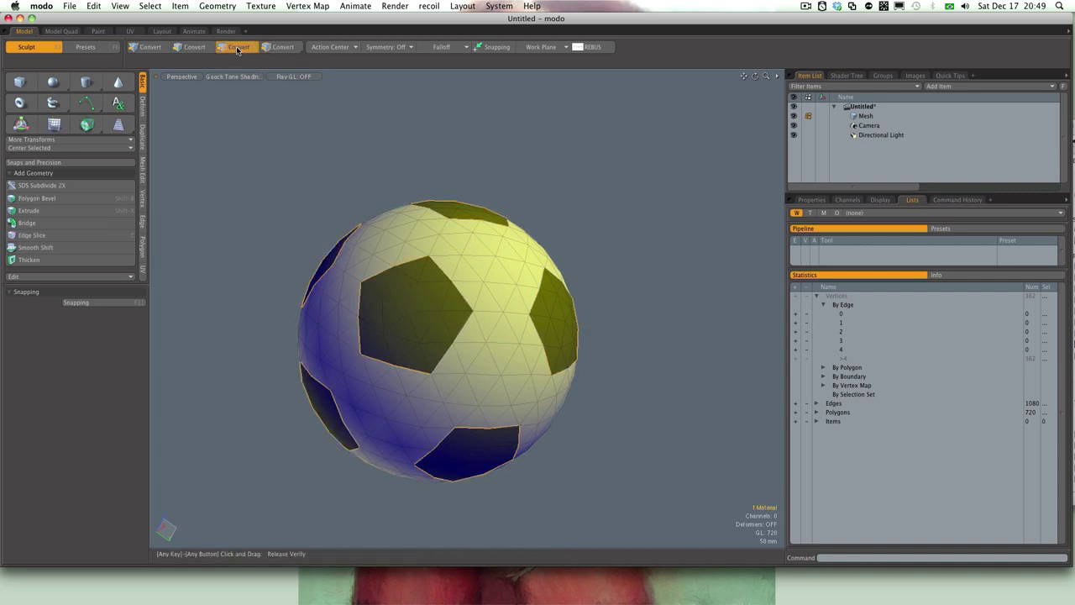
Step: Start recording a macro with the pentagon polygons selected
{"action": "left_click", "coordinate": [501, 6]}
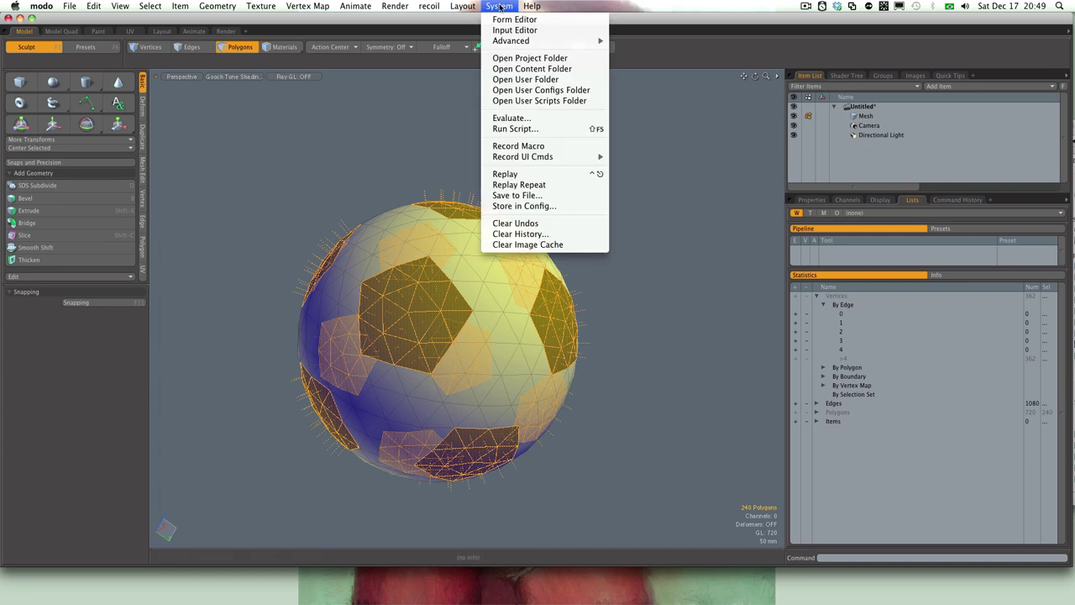
{"action": "left_click", "coordinate": [521, 146]}
{"action": "left_click", "coordinate": [297, 375]}
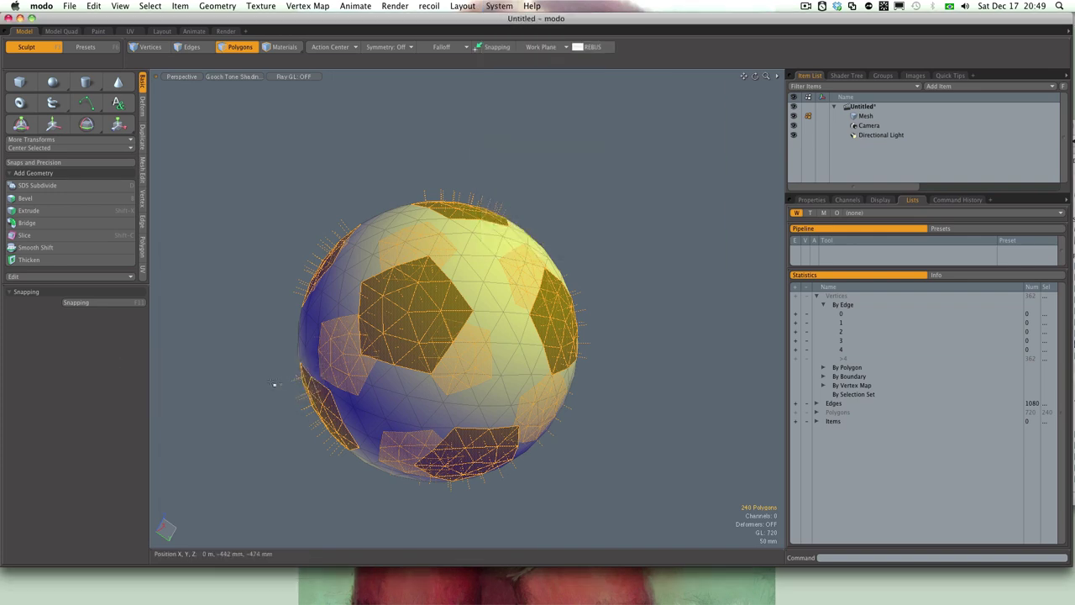
Step: Bevel the selected pentagons as grouped polygons with a 6 mm shift and a 5.2 mm inset
{"action": "left_click", "coordinate": [76, 198]}
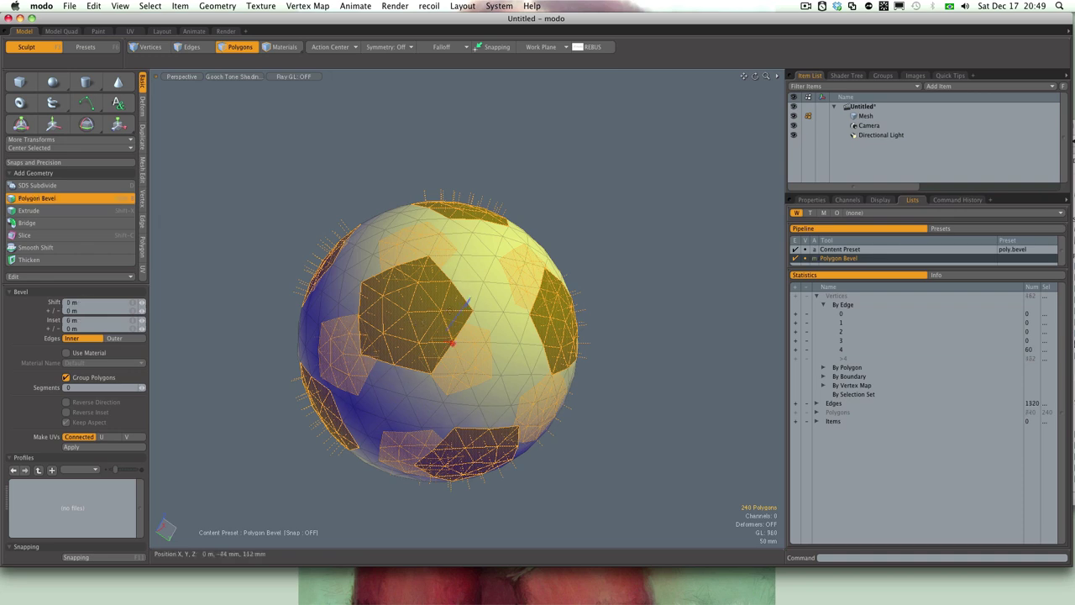
{"action": "left_click_drag", "start_coordinate": [466, 310], "coordinate": [468, 303]}
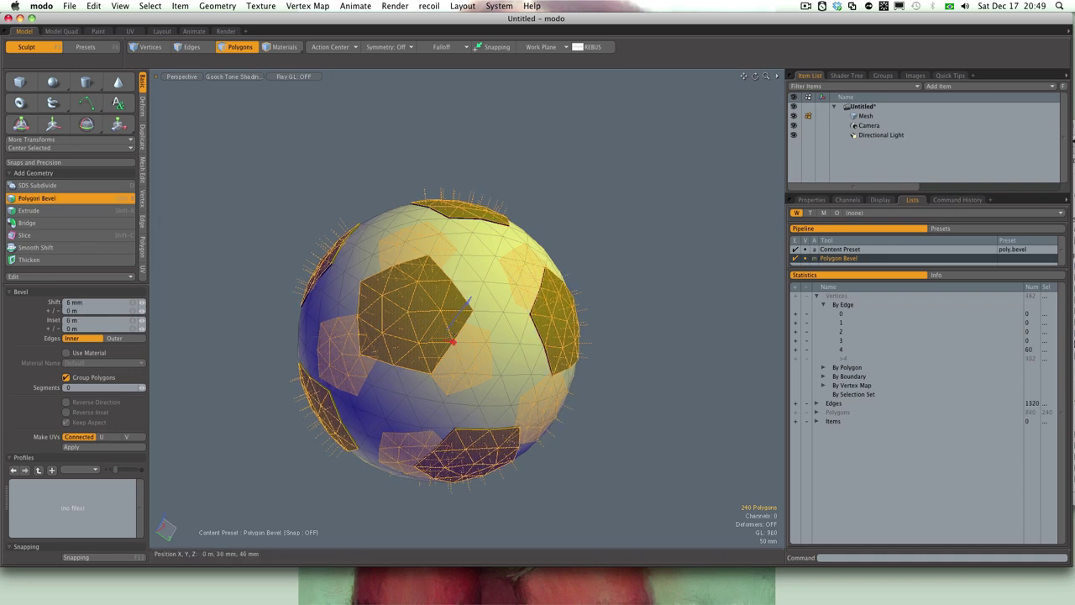
{"action": "left_click_drag", "start_coordinate": [451, 340], "coordinate": [453, 342]}
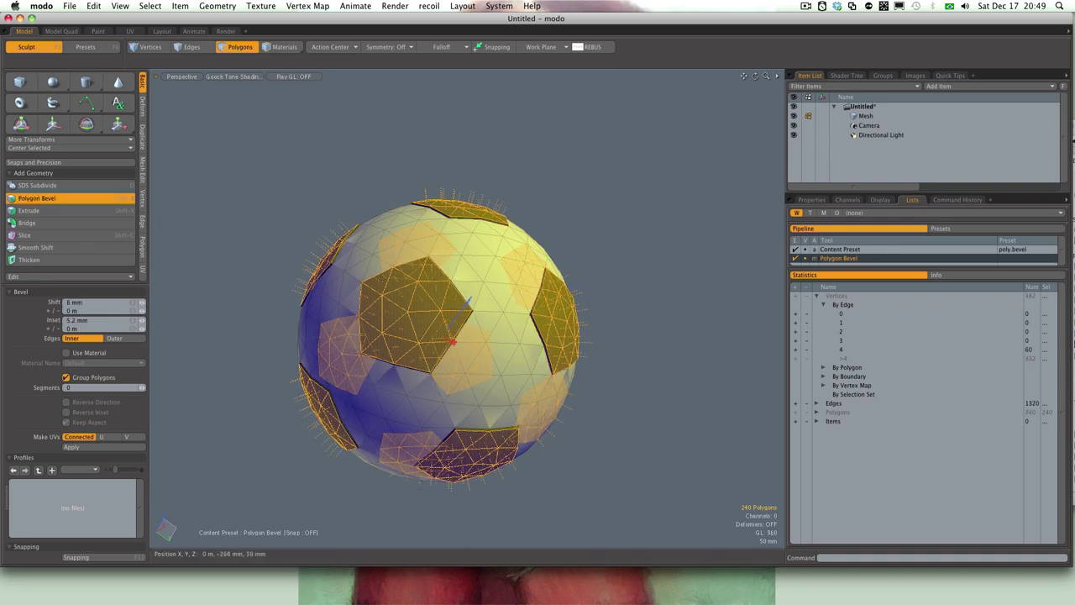
{"action": "key", "text": "q"}
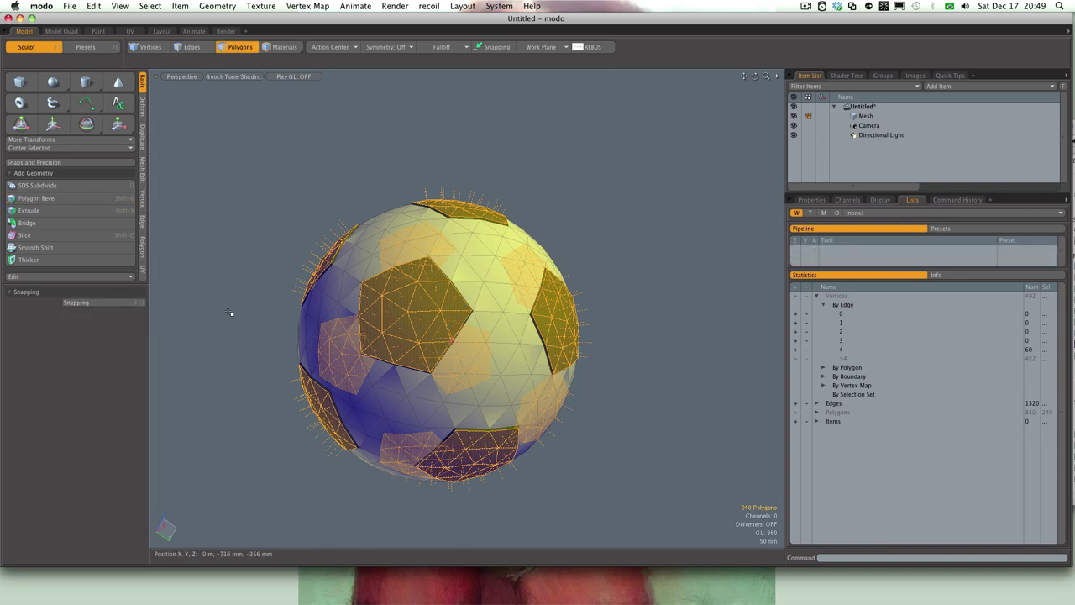
Step: Clear the polygon selection and stop the macro recording
{"action": "left_click", "coordinate": [244, 267]}
{"action": "left_click", "coordinate": [493, 7]}
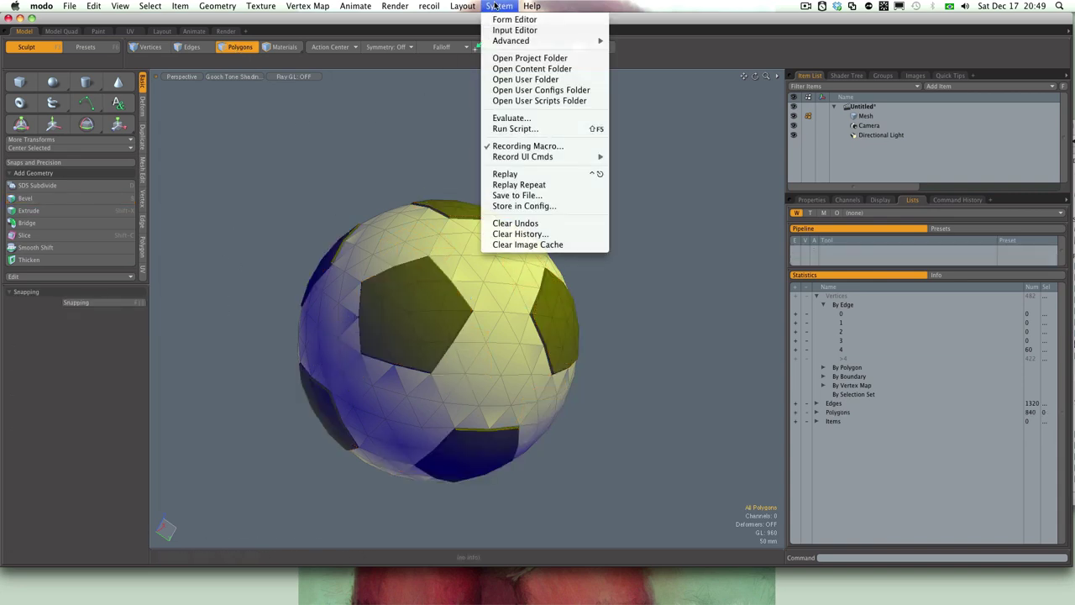
{"action": "left_click", "coordinate": [538, 154]}
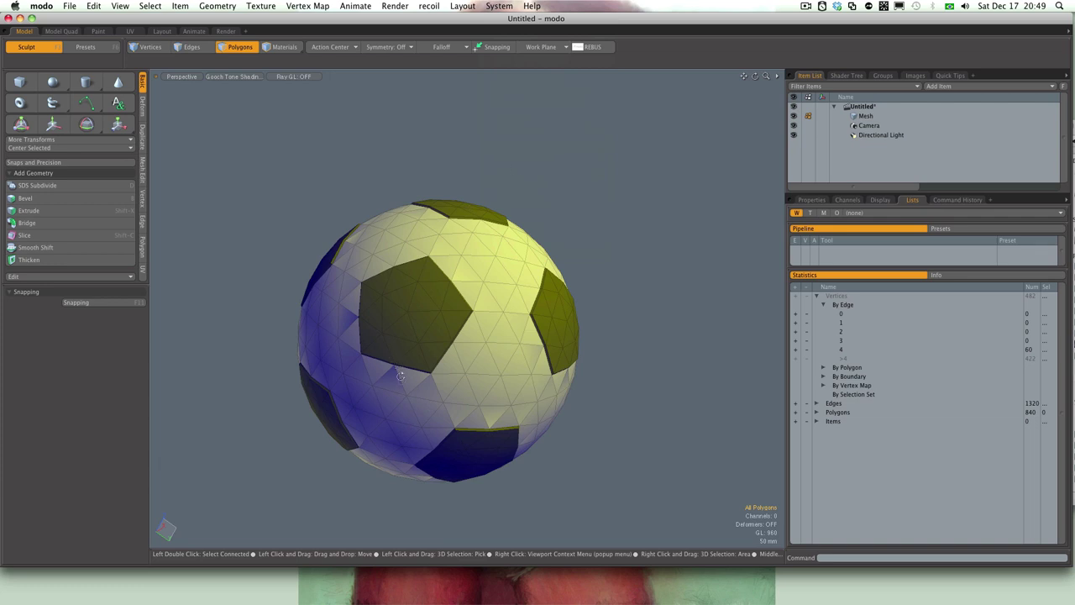
Step: Select one white hexagon by expanding from its six central triangles and replay the recorded bevel macro on it
{"action": "left_click_drag", "start_coordinate": [401, 375], "coordinate": [436, 368], "text": "alt"}
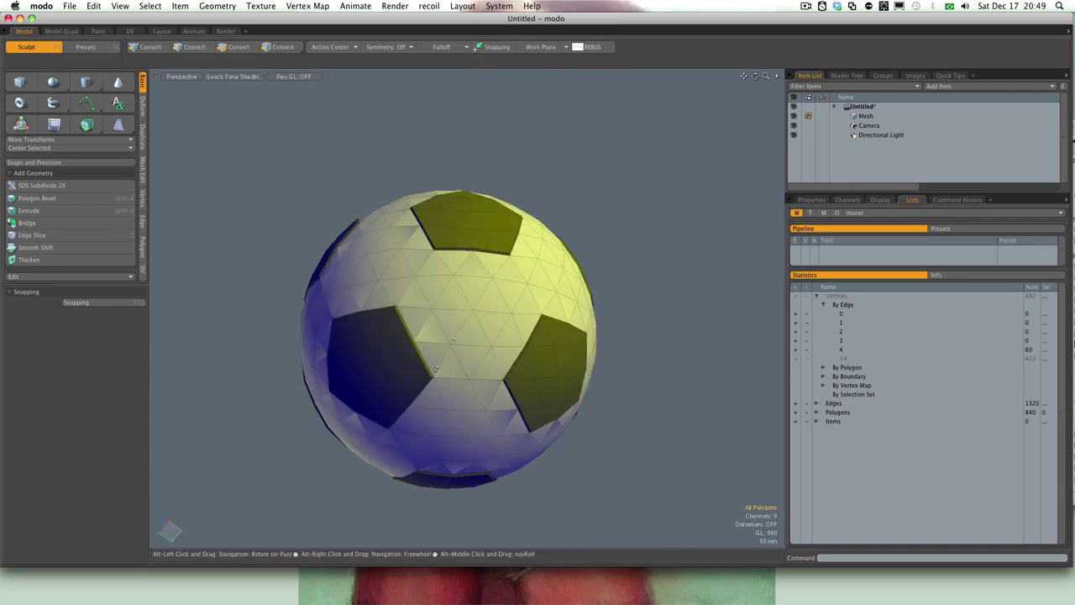
{"action": "left_click_drag", "start_coordinate": [472, 296], "coordinate": [476, 300]}
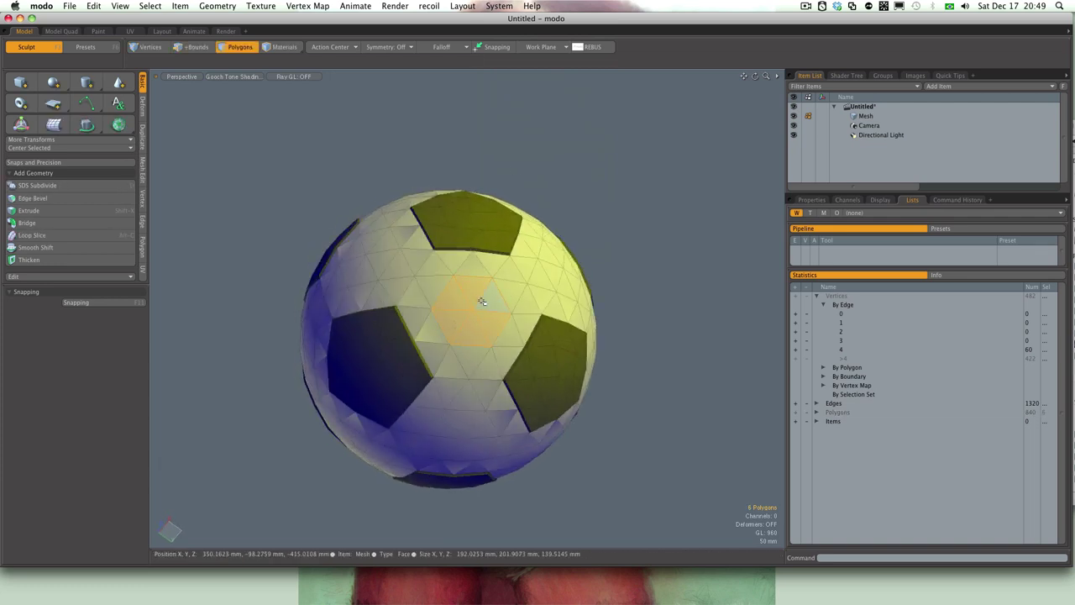
{"action": "key", "text": "shift+Up"}
{"action": "left_click", "coordinate": [497, 8]}
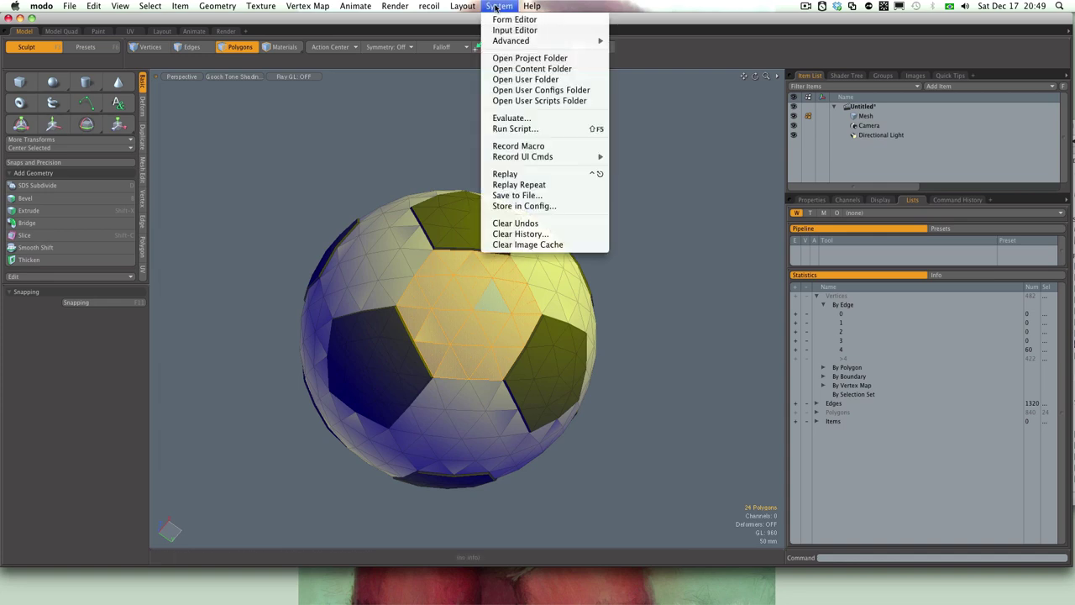
{"action": "left_click", "coordinate": [537, 174]}
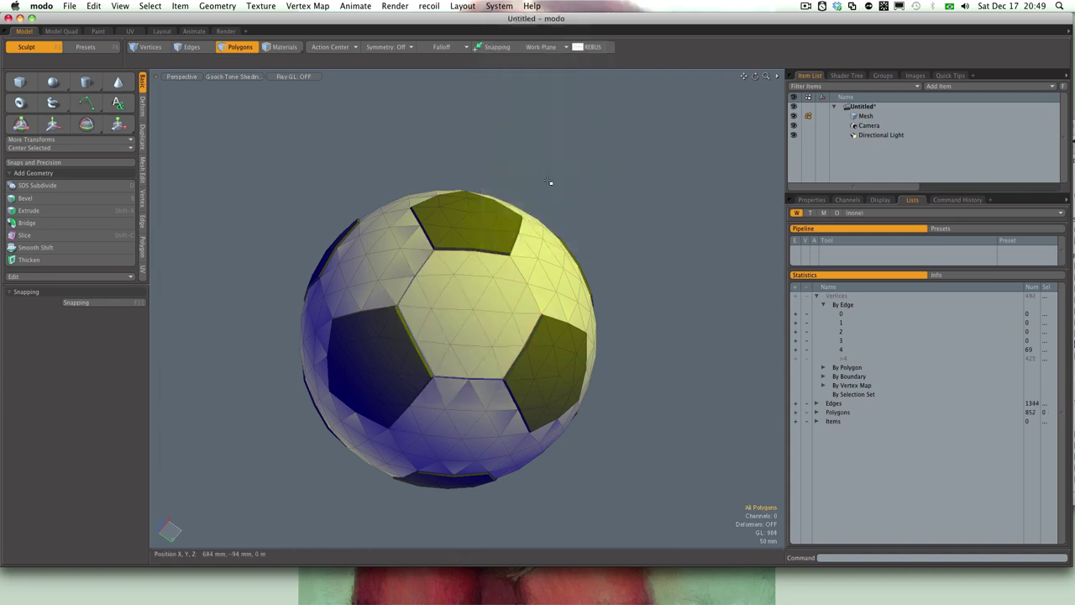
Step: Select a second white hexagon from its central triangles, expand to the full panel, and replay the bevel macro
{"action": "left_click_drag", "start_coordinate": [549, 182], "coordinate": [457, 284], "text": "alt"}
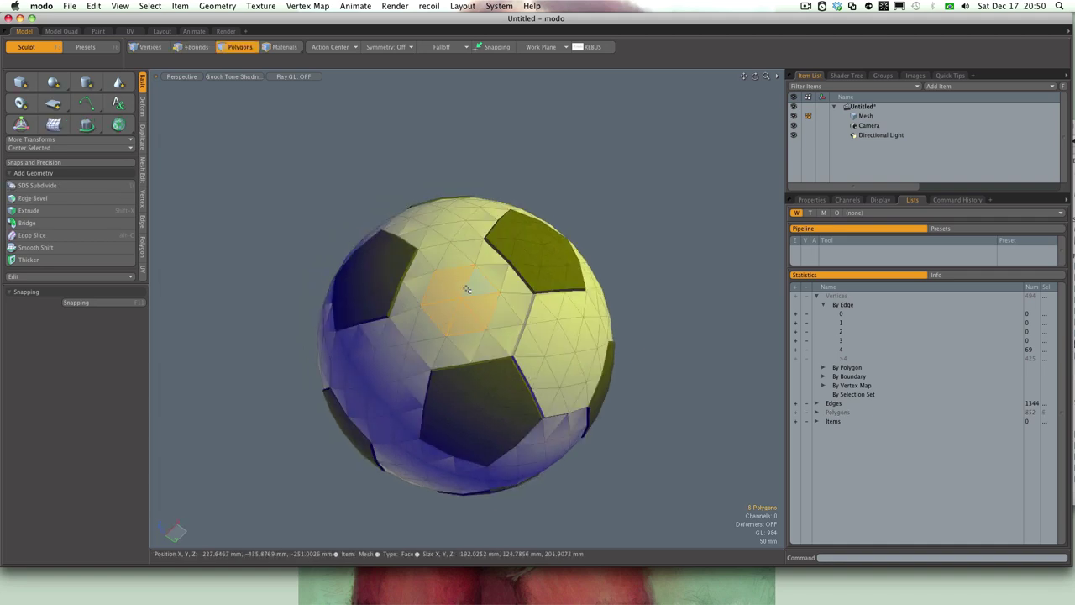
{"action": "key", "text": "shift+Up"}
{"action": "left_click", "coordinate": [499, 7]}
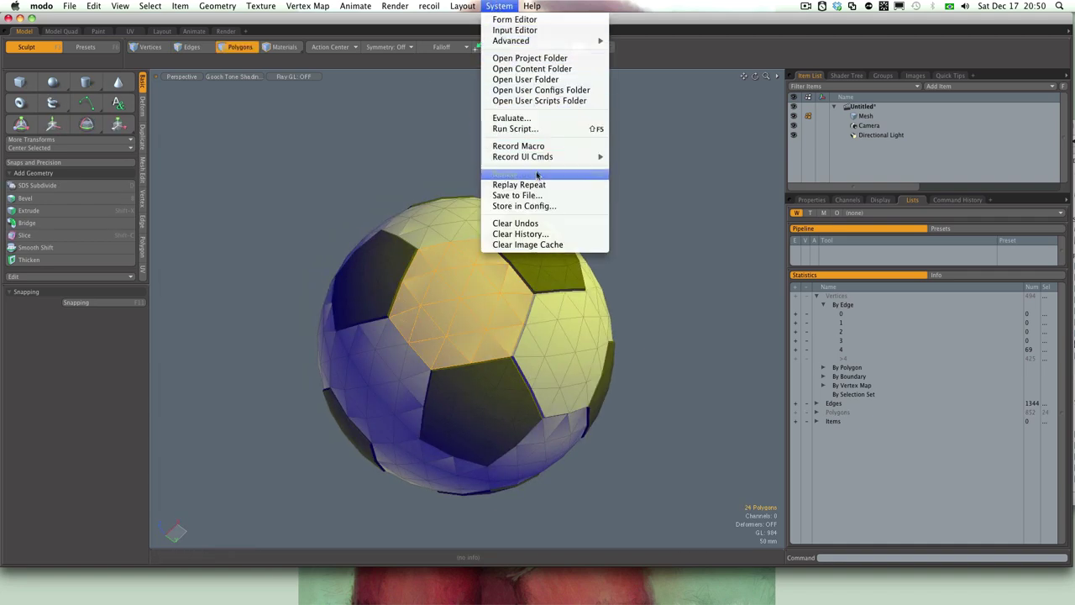
{"action": "left_click", "coordinate": [534, 175]}
{"action": "left_click_drag", "start_coordinate": [634, 220], "coordinate": [458, 309], "text": "alt"}
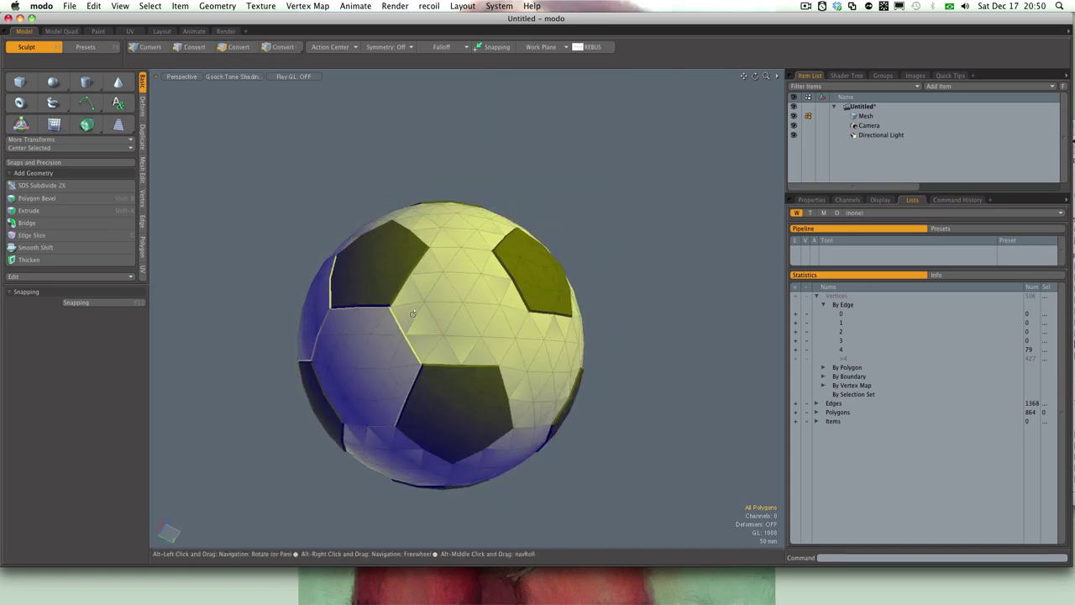
Step: Map the Replay Recorded Macro command from the command history to Ctrl-Esc, overwriting the existing assignment
{"action": "left_click", "coordinate": [958, 200]}
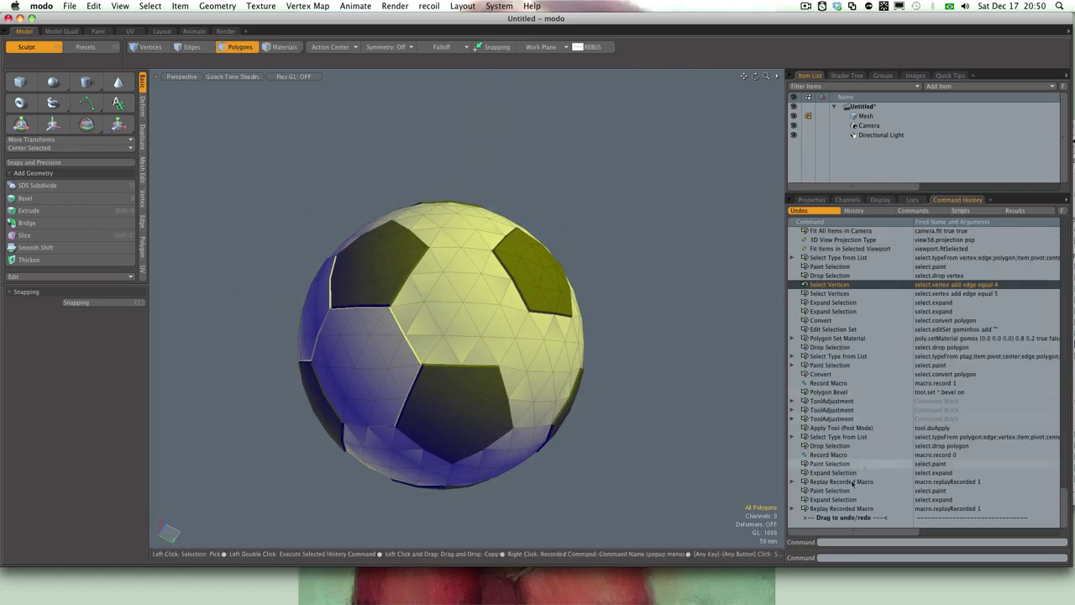
{"action": "left_click", "coordinate": [854, 509]}
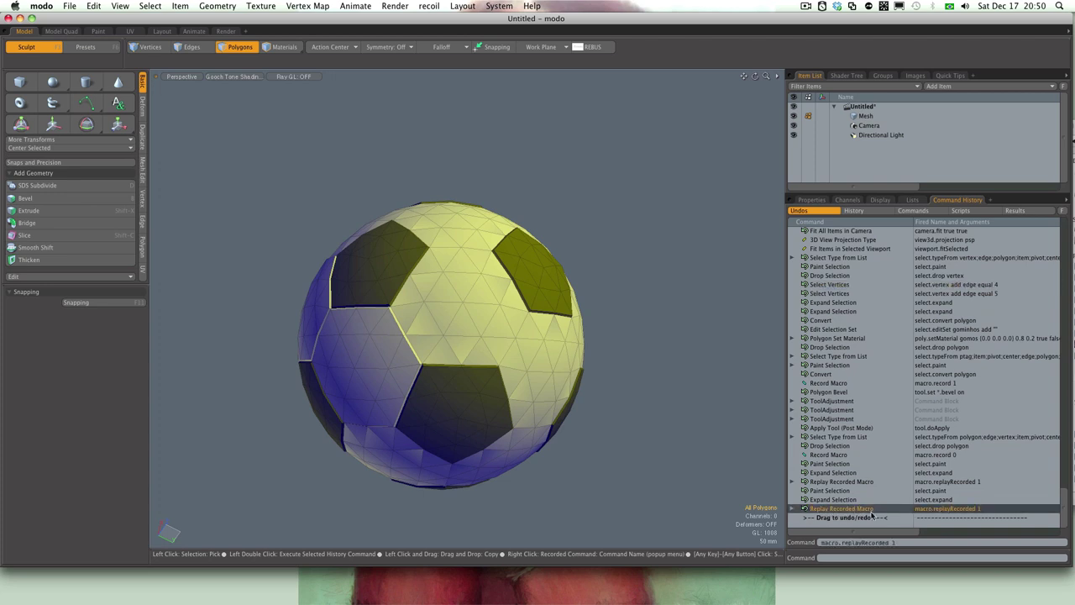
{"action": "right_click", "coordinate": [856, 511]}
{"action": "left_click", "coordinate": [853, 538]}
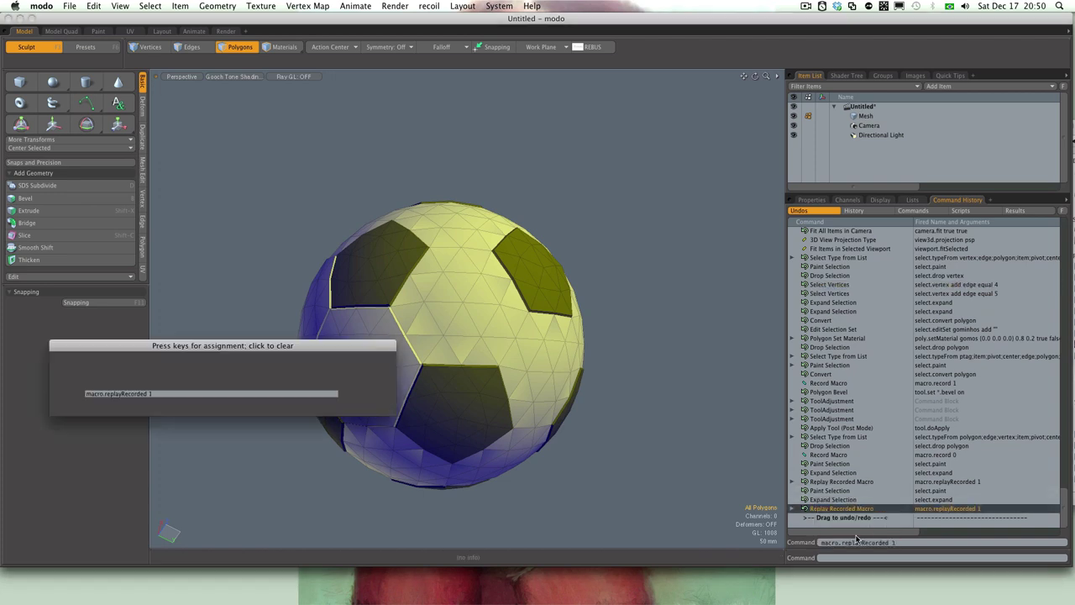
{"action": "key", "text": "ctrl+Escape"}
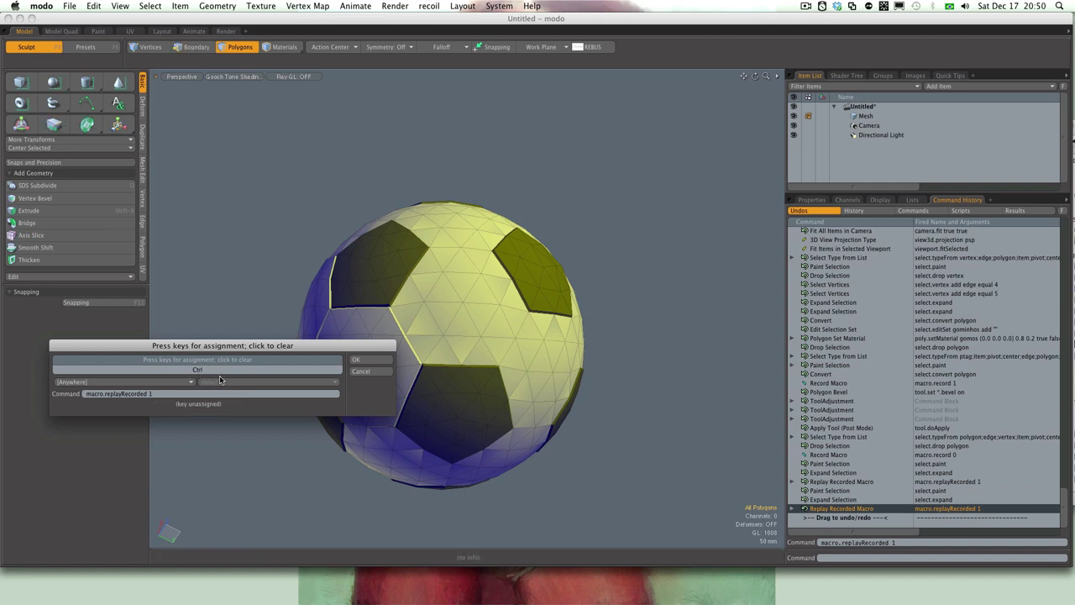
{"action": "left_click", "coordinate": [375, 361]}
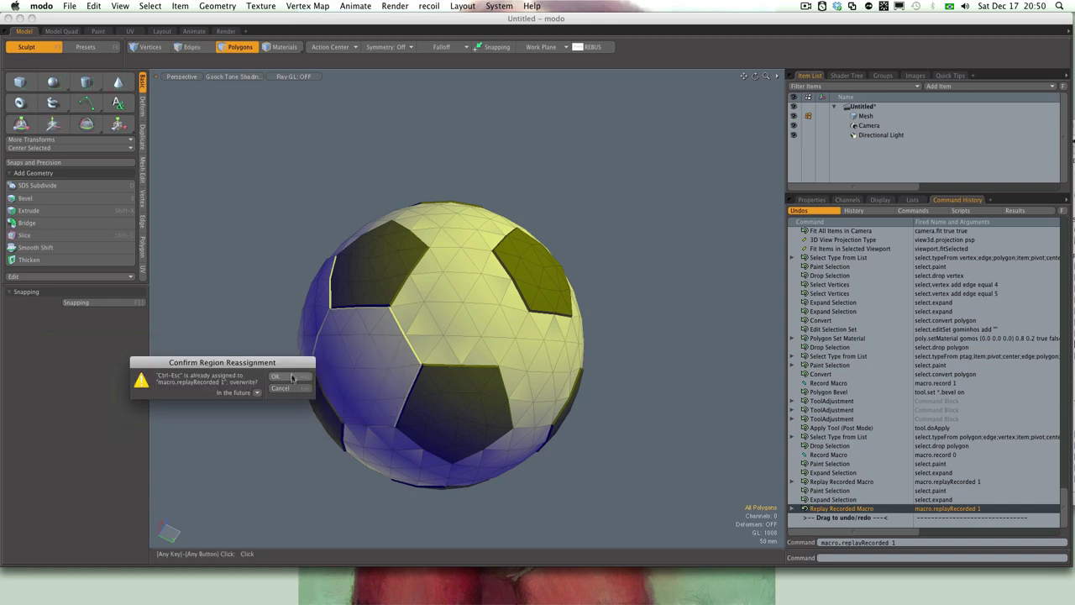
{"action": "left_click", "coordinate": [277, 377]}
Step: Select the central triangles of several non-adjacent white hexagons, expand them to full panels, and replay the bevel macro
{"action": "mouse_move", "coordinate": [464, 293]}
{"action": "left_mouse_down"}
{"action": "mouse_move", "coordinate": [468, 301]}
{"action": "mouse_move", "coordinate": [328, 312]}
{"action": "left_mouse_up"}
{"action": "left_click_drag", "start_coordinate": [450, 336], "coordinate": [475, 316], "text": "shift"}
{"action": "mouse_move", "coordinate": [550, 321]}
{"action": "left_mouse_down", "text": "alt"}
{"action": "mouse_move", "coordinate": [478, 317]}
{"action": "mouse_move", "coordinate": [501, 346]}
{"action": "mouse_move", "coordinate": [452, 343]}
{"action": "mouse_move", "coordinate": [444, 399]}
{"action": "mouse_move", "coordinate": [455, 388]}
{"action": "left_mouse_up", "text": "alt"}
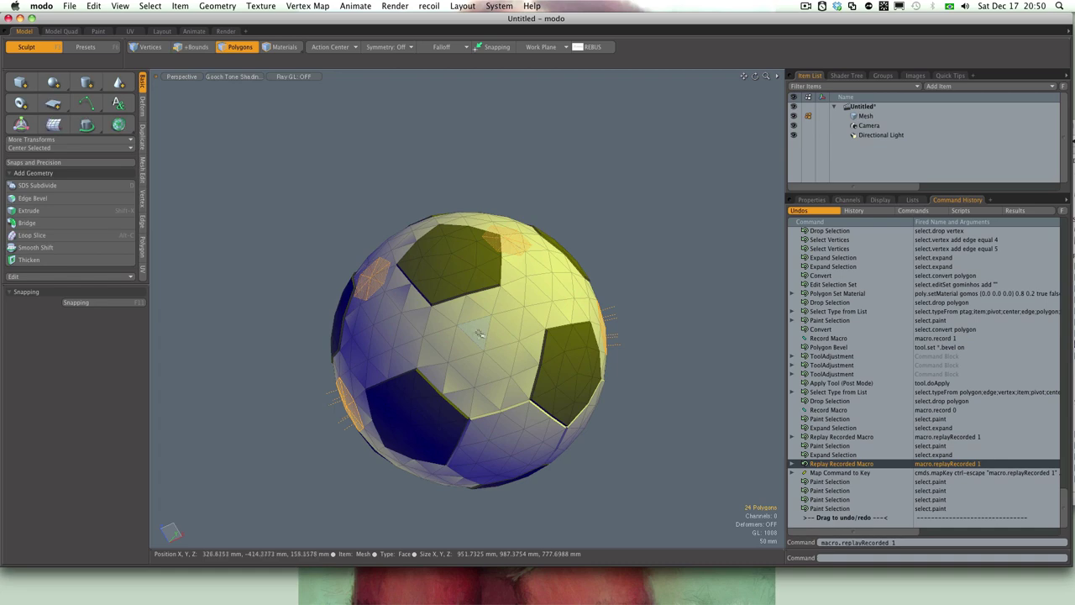
{"action": "mouse_move", "coordinate": [477, 333]}
{"action": "left_mouse_down", "text": "shift"}
{"action": "mouse_move", "coordinate": [489, 348]}
{"action": "mouse_move", "coordinate": [554, 332]}
{"action": "mouse_move", "coordinate": [573, 364]}
{"action": "mouse_move", "coordinate": [467, 304]}
{"action": "mouse_move", "coordinate": [482, 316]}
{"action": "mouse_move", "coordinate": [416, 295]}
{"action": "mouse_move", "coordinate": [424, 323]}
{"action": "mouse_move", "coordinate": [470, 238]}
{"action": "mouse_move", "coordinate": [595, 292]}
{"action": "mouse_move", "coordinate": [451, 248]}
{"action": "mouse_move", "coordinate": [276, 310]}
{"action": "mouse_move", "coordinate": [395, 277]}
{"action": "mouse_move", "coordinate": [457, 210]}
{"action": "mouse_move", "coordinate": [382, 246]}
{"action": "left_mouse_up", "text": "shift"}
{"action": "key", "text": "shift+Up"}
{"action": "key", "text": "ctrl+Escape"}
Step: Select the centers of another set of unbeveled hexagons around the ball, expand to full panels, and replay the bevel macro
{"action": "scroll", "coordinate": [395, 277], "scroll_direction": "up", "scroll_amount": 5}
{"action": "scroll", "coordinate": [382, 246], "scroll_direction": "down", "scroll_amount": 5}
{"action": "mouse_move", "coordinate": [431, 309]}
{"action": "left_mouse_down"}
{"action": "mouse_move", "coordinate": [472, 326]}
{"action": "mouse_move", "coordinate": [458, 346]}
{"action": "mouse_move", "coordinate": [410, 293]}
{"action": "mouse_move", "coordinate": [352, 262]}
{"action": "left_mouse_up"}
{"action": "left_click_drag", "start_coordinate": [379, 305], "coordinate": [362, 312], "text": "shift"}
{"action": "mouse_move", "coordinate": [504, 332]}
{"action": "left_mouse_down", "text": "alt"}
{"action": "mouse_move", "coordinate": [408, 338]}
{"action": "mouse_move", "coordinate": [413, 356]}
{"action": "mouse_move", "coordinate": [395, 369]}
{"action": "mouse_move", "coordinate": [366, 357]}
{"action": "mouse_move", "coordinate": [357, 365]}
{"action": "left_mouse_up", "text": "alt"}
{"action": "mouse_move", "coordinate": [465, 287]}
{"action": "left_mouse_down", "text": "shift"}
{"action": "mouse_move", "coordinate": [531, 337]}
{"action": "mouse_move", "coordinate": [605, 339]}
{"action": "mouse_move", "coordinate": [675, 324]}
{"action": "left_mouse_up", "text": "shift"}
{"action": "left_click_drag", "start_coordinate": [504, 291], "coordinate": [630, 303], "text": "shift"}
{"action": "mouse_move", "coordinate": [473, 285]}
{"action": "left_mouse_down", "text": "shift"}
{"action": "mouse_move", "coordinate": [477, 304]}
{"action": "mouse_move", "coordinate": [531, 308]}
{"action": "mouse_move", "coordinate": [560, 266]}
{"action": "mouse_move", "coordinate": [524, 315]}
{"action": "left_mouse_up", "text": "shift"}
{"action": "left_click", "coordinate": [524, 314]}
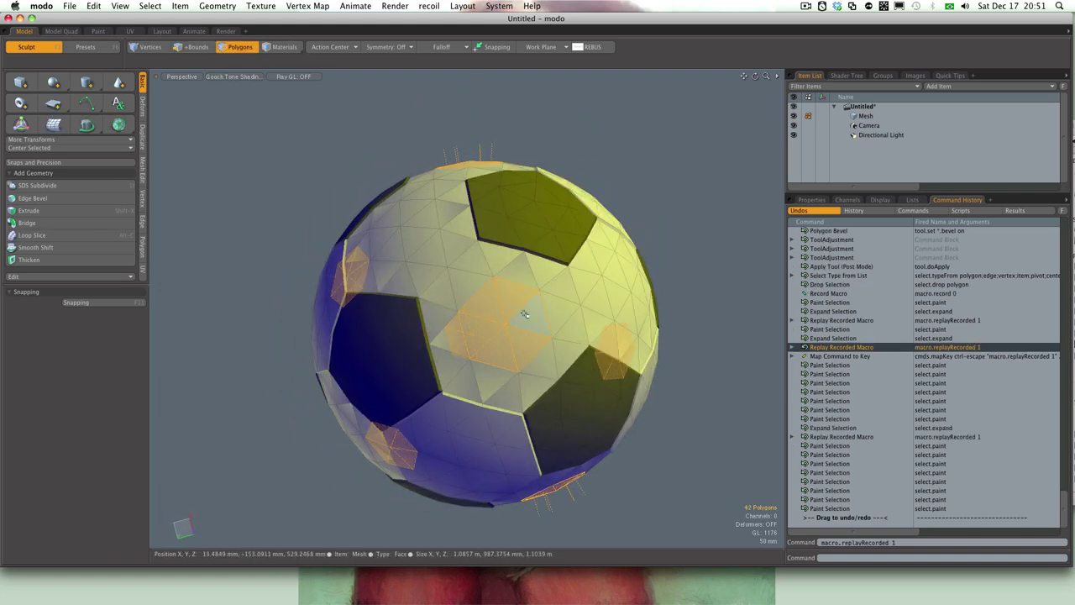
{"action": "key", "text": "shift+Up"}
{"action": "key", "text": "ctrl+Escape"}
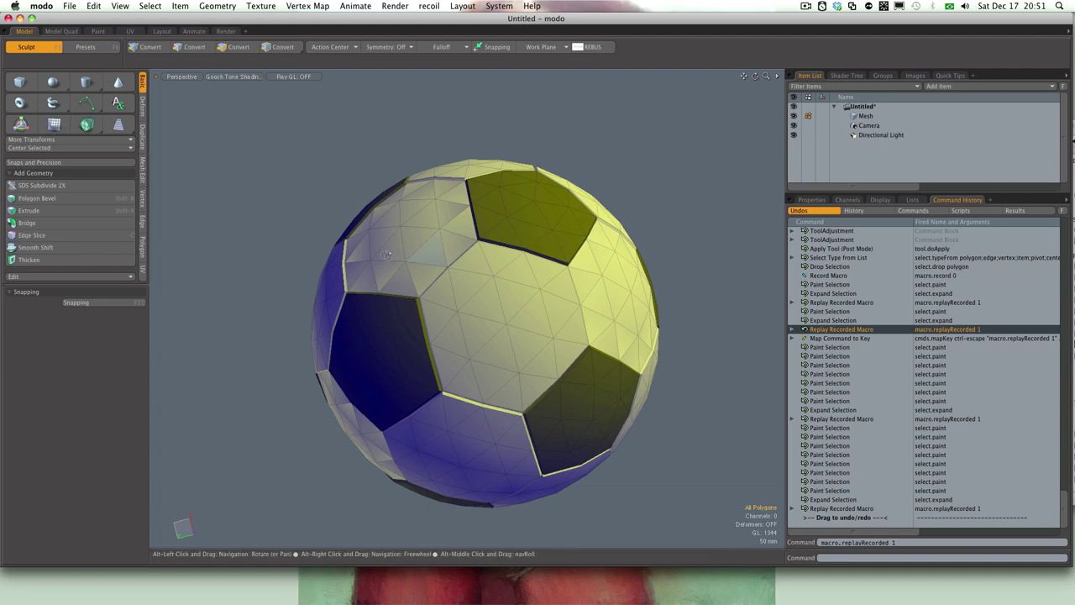
Step: Select the centers of the remaining unbeveled hexagons, expand the selection to their full panels, and replay the bevel macro
{"action": "mouse_move", "coordinate": [388, 254]}
{"action": "left_mouse_down", "text": "alt"}
{"action": "mouse_move", "coordinate": [529, 306]}
{"action": "mouse_move", "coordinate": [407, 331]}
{"action": "left_mouse_up", "text": "alt"}
{"action": "left_click", "coordinate": [541, 311]}
{"action": "left_click", "coordinate": [413, 336]}
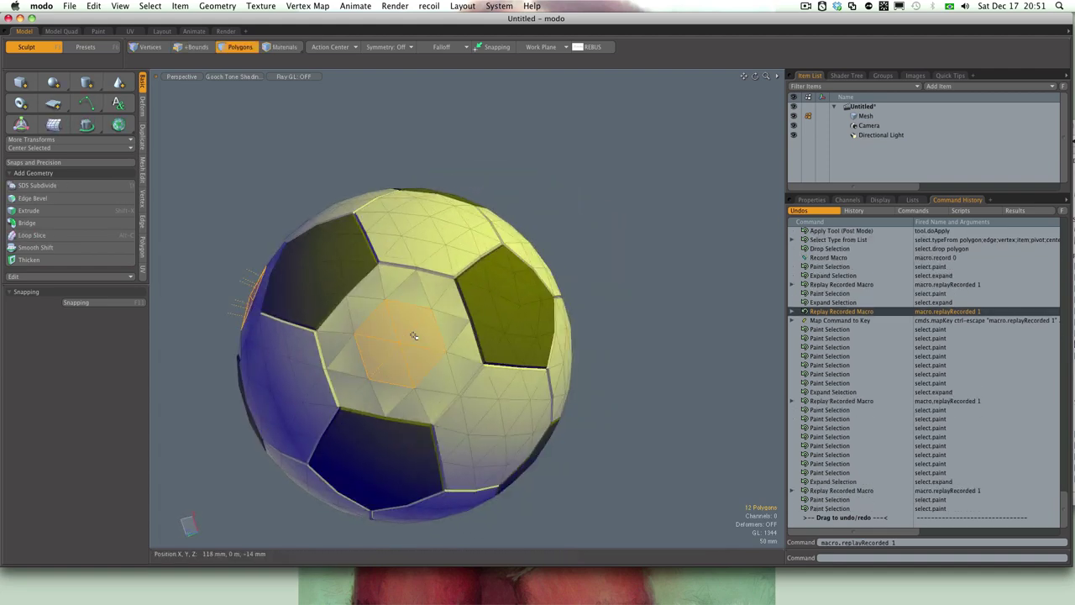
{"action": "mouse_move", "coordinate": [518, 324]}
{"action": "left_mouse_down", "text": "alt"}
{"action": "mouse_move", "coordinate": [295, 315]}
{"action": "mouse_move", "coordinate": [429, 245]}
{"action": "mouse_move", "coordinate": [433, 259]}
{"action": "mouse_move", "coordinate": [357, 239]}
{"action": "mouse_move", "coordinate": [345, 222]}
{"action": "left_mouse_up", "text": "alt"}
{"action": "mouse_move", "coordinate": [429, 286]}
{"action": "left_mouse_down", "text": "ctrl+alt"}
{"action": "mouse_move", "coordinate": [395, 296]}
{"action": "mouse_move", "coordinate": [338, 233]}
{"action": "mouse_move", "coordinate": [407, 281]}
{"action": "mouse_move", "coordinate": [348, 271]}
{"action": "left_mouse_up", "text": "ctrl+alt"}
{"action": "left_click", "coordinate": [412, 291]}
{"action": "left_click_drag", "start_coordinate": [349, 270], "coordinate": [454, 290], "text": "ctrl+alt"}
{"action": "key", "text": "shift+a"}
{"action": "key", "text": "shift+Up"}
{"action": "key", "text": "ctrl+Escape"}
Step: Switch the viewport to the camera view and try toggling subdivision on the ball mesh
{"action": "left_click_drag", "start_coordinate": [660, 240], "coordinate": [225, 315], "text": "alt"}
{"action": "key", "text": "ctrl+space"}
{"action": "left_click", "coordinate": [193, 278]}
{"action": "key", "text": "Tab"}
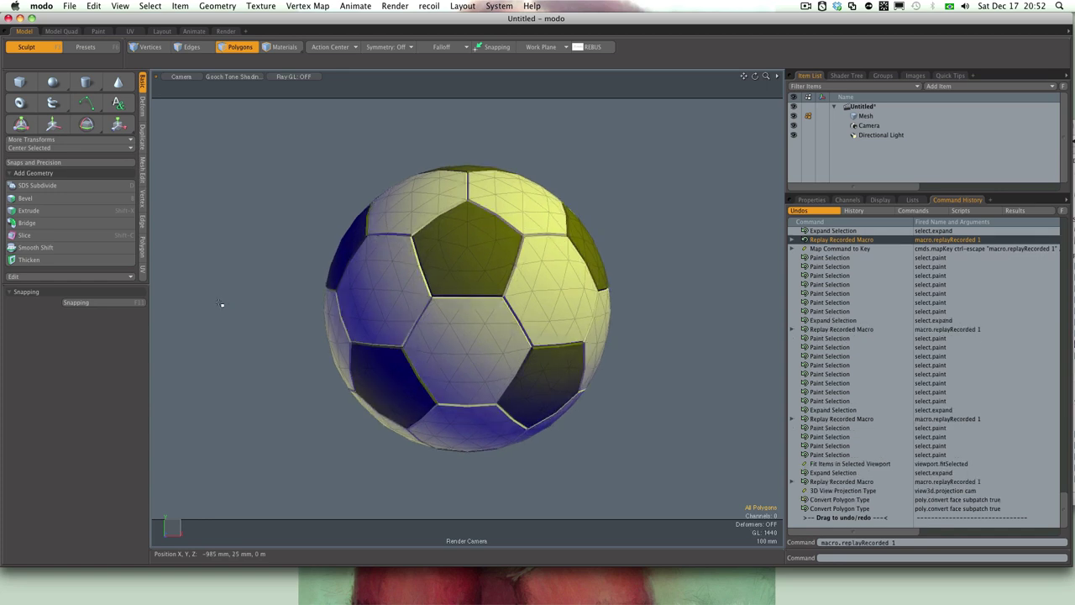
Step: Subdivide all of the ball's polygons using the Smooth subdivision method
{"action": "left_click", "coordinate": [812, 200]}
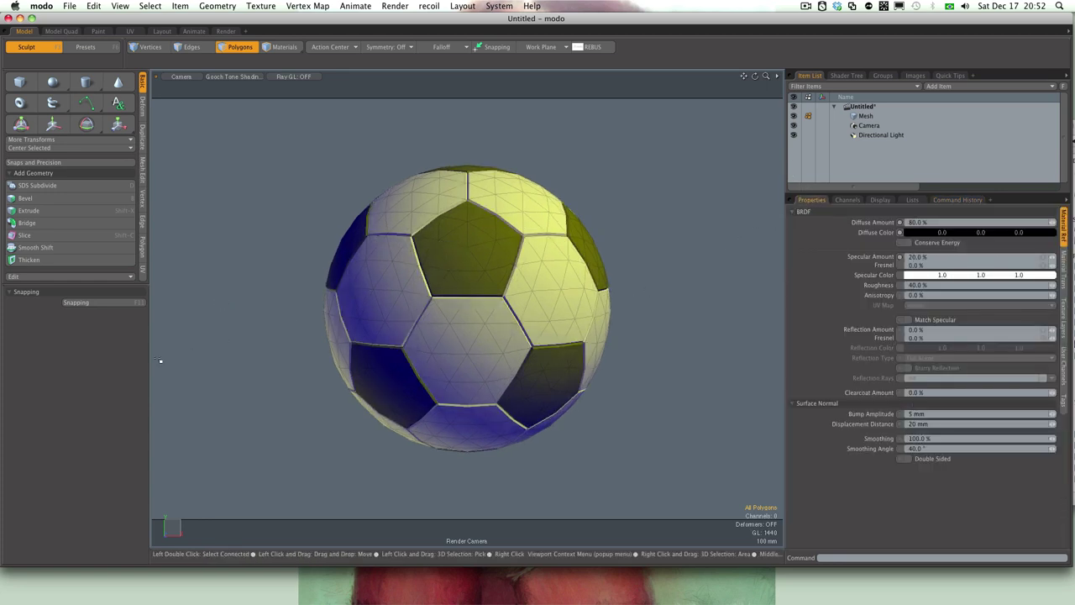
{"action": "left_click", "coordinate": [218, 6]}
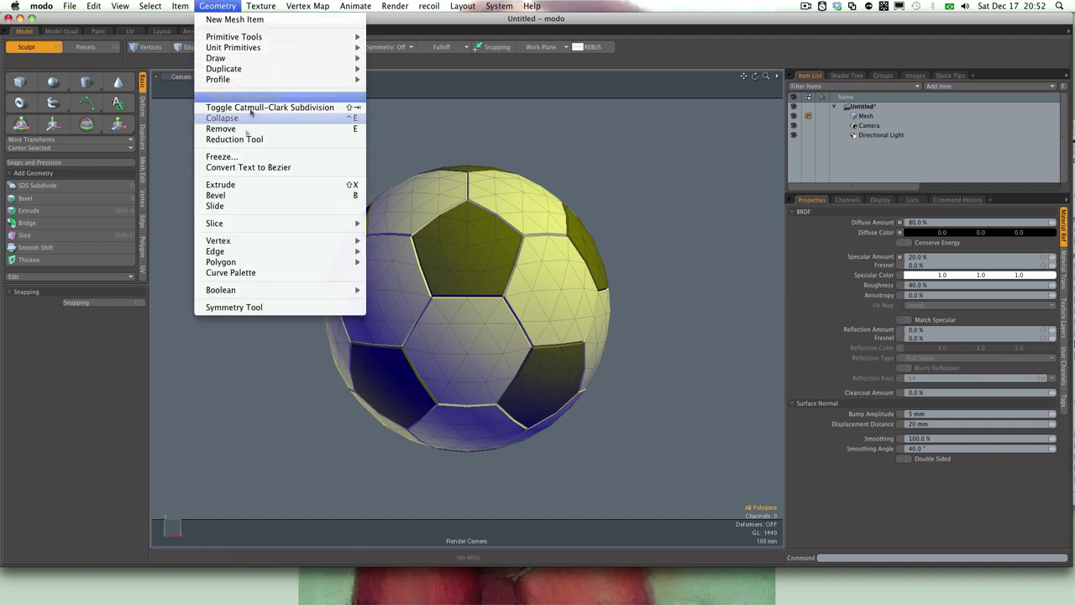
{"action": "mouse_move", "coordinate": [202, 263]}
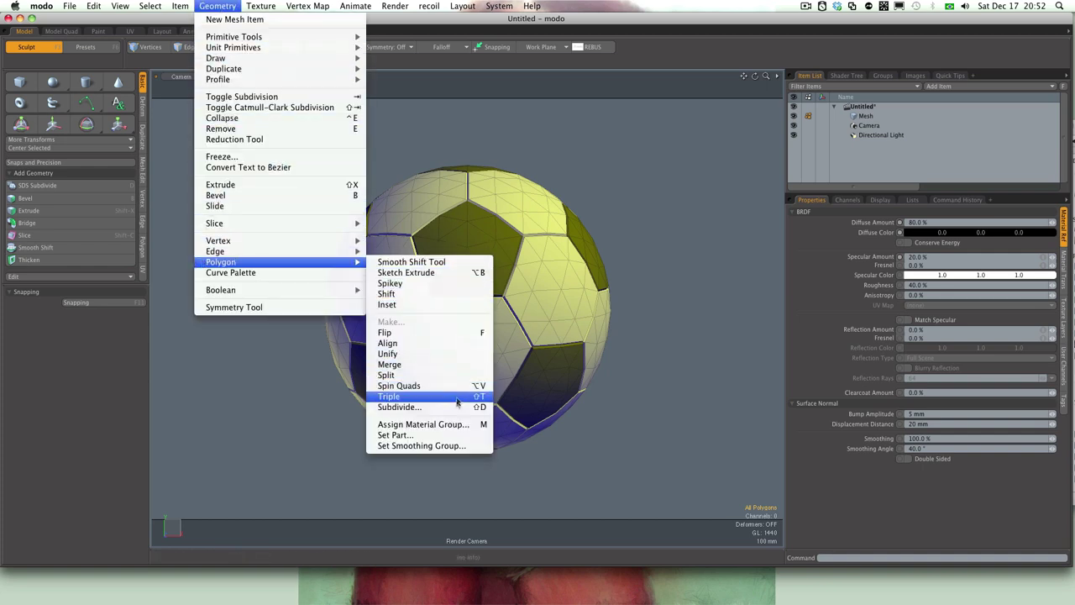
{"action": "left_click", "coordinate": [402, 406]}
{"action": "left_click_drag", "start_coordinate": [227, 357], "coordinate": [194, 356]}
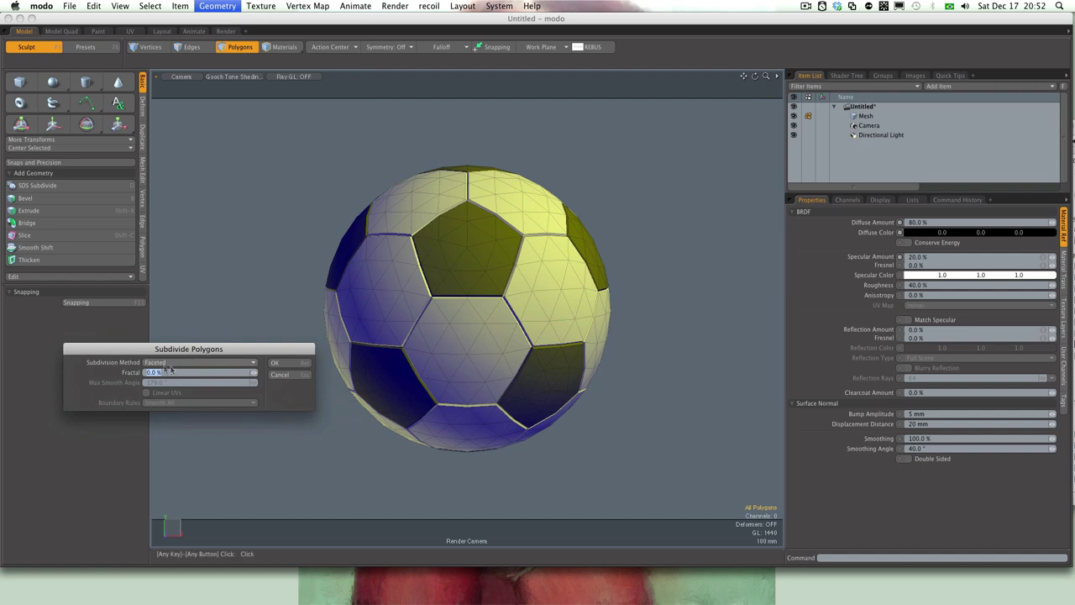
{"action": "left_click", "coordinate": [172, 363]}
{"action": "left_click", "coordinate": [164, 370]}
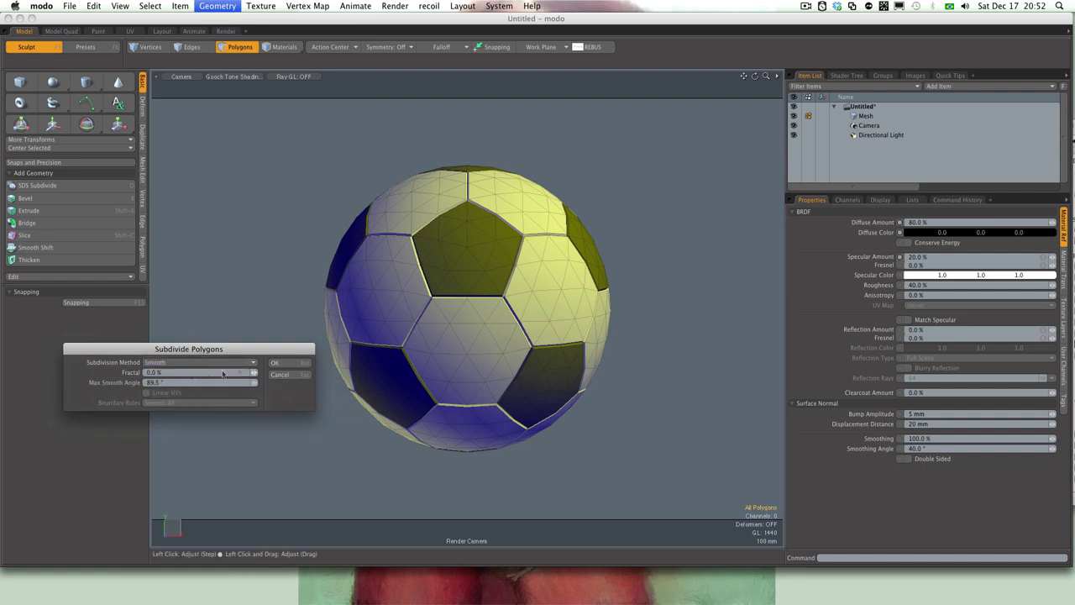
{"action": "left_click", "coordinate": [280, 363]}
Step: Convert the ball to subdivision surfaces and check it in a render preview
{"action": "key", "text": "Tab"}
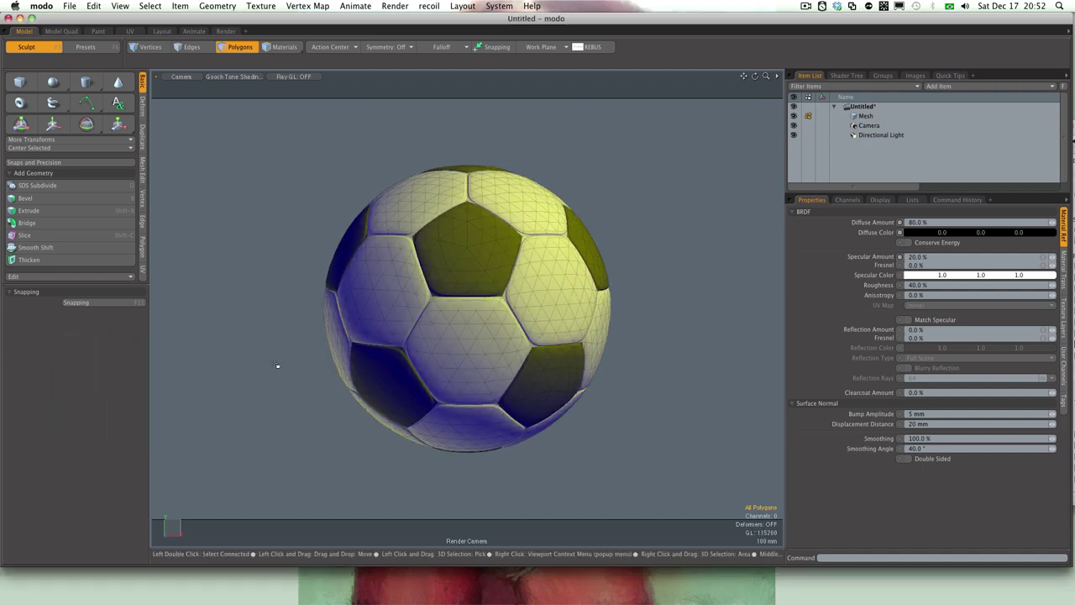
{"action": "key", "text": "F9"}
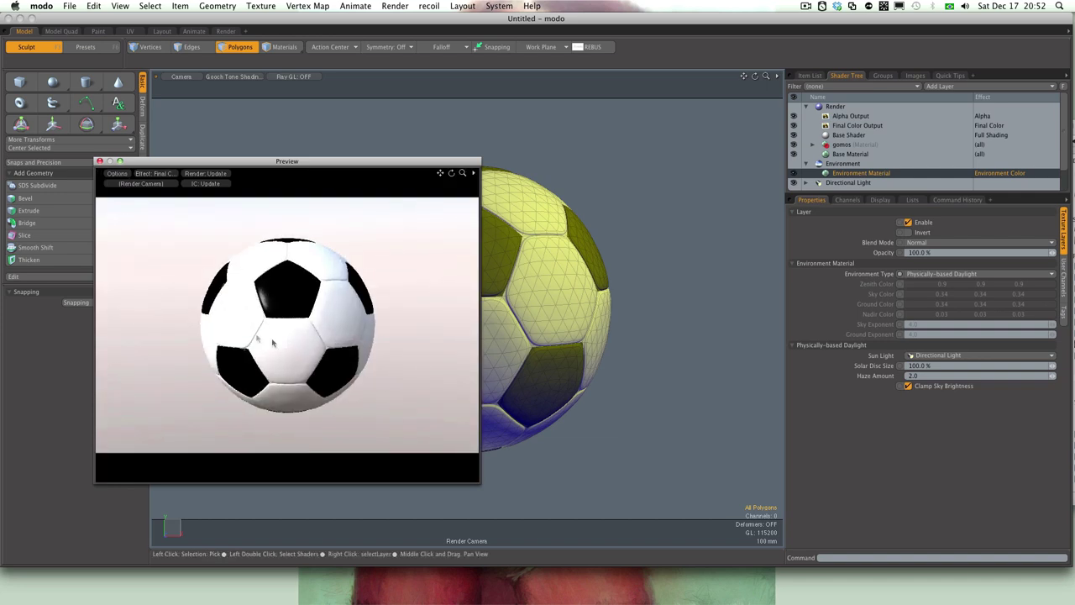
{"action": "key", "text": "F8"}
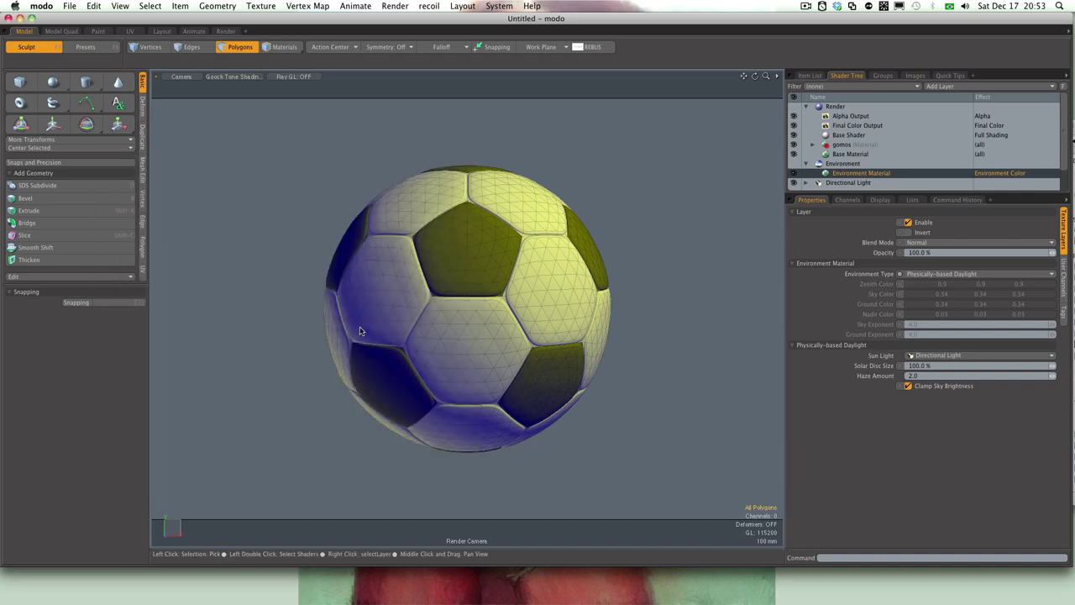
Step: Subdivide all of the ball's polygons a second time and render the frame
{"action": "left_click", "coordinate": [229, 7]}
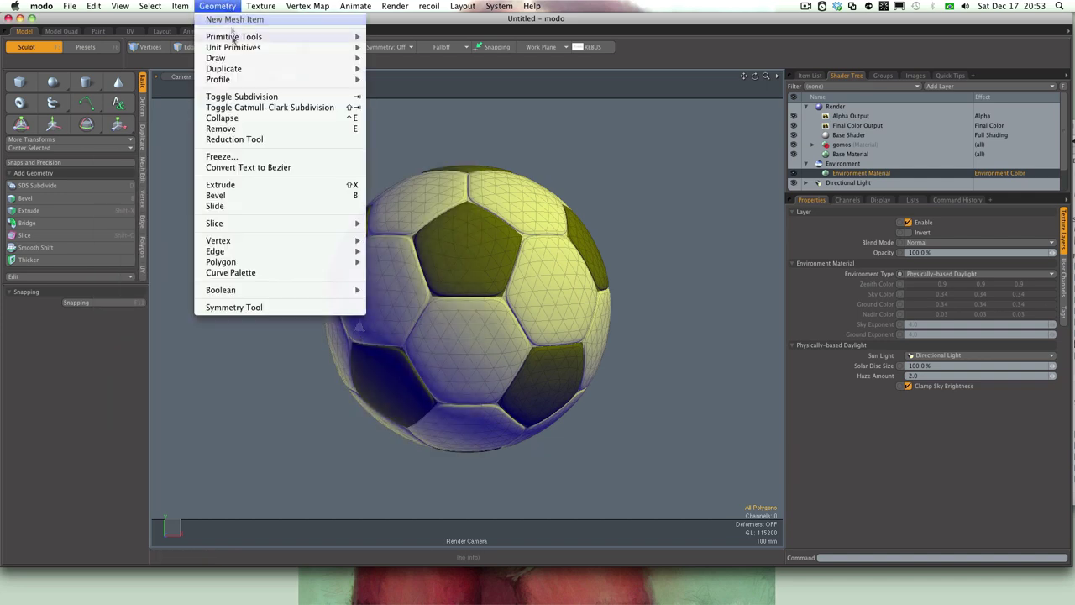
{"action": "mouse_move", "coordinate": [261, 261]}
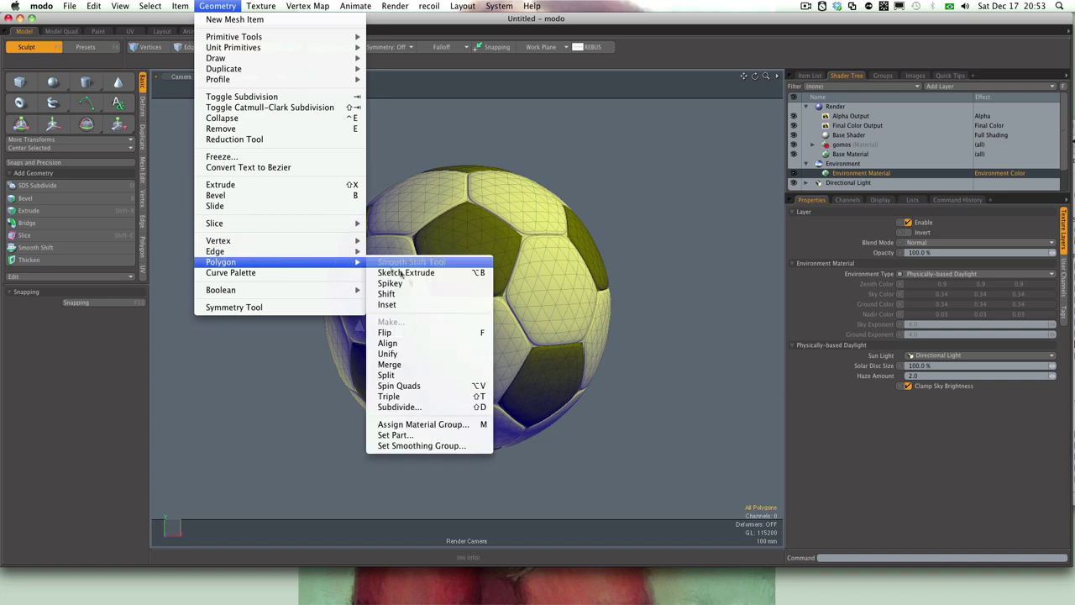
{"action": "left_click", "coordinate": [424, 407]}
{"action": "left_click", "coordinate": [278, 363]}
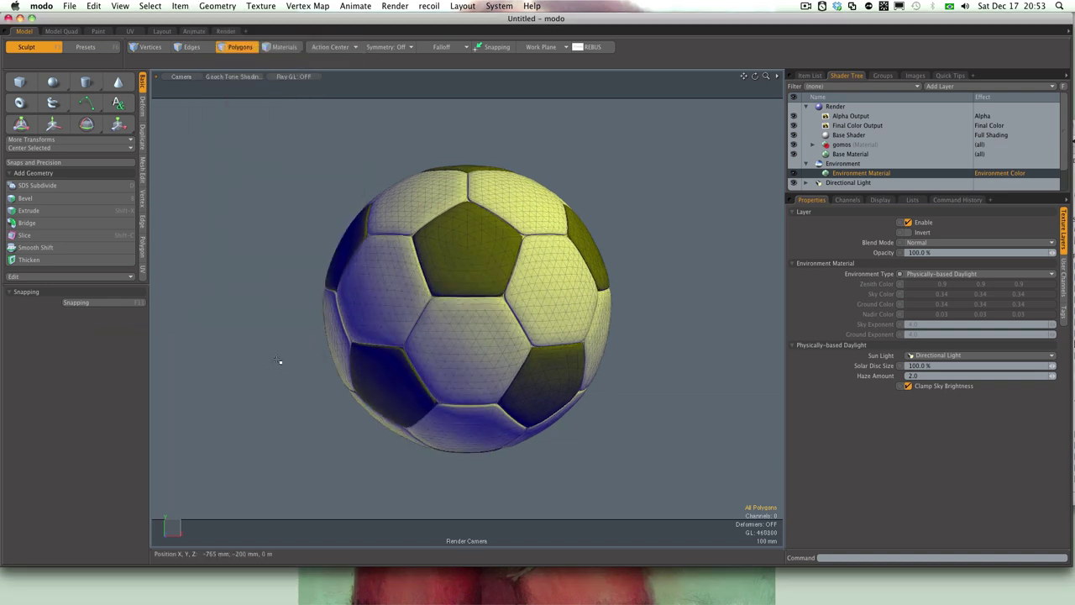
{"action": "key", "text": "F9"}
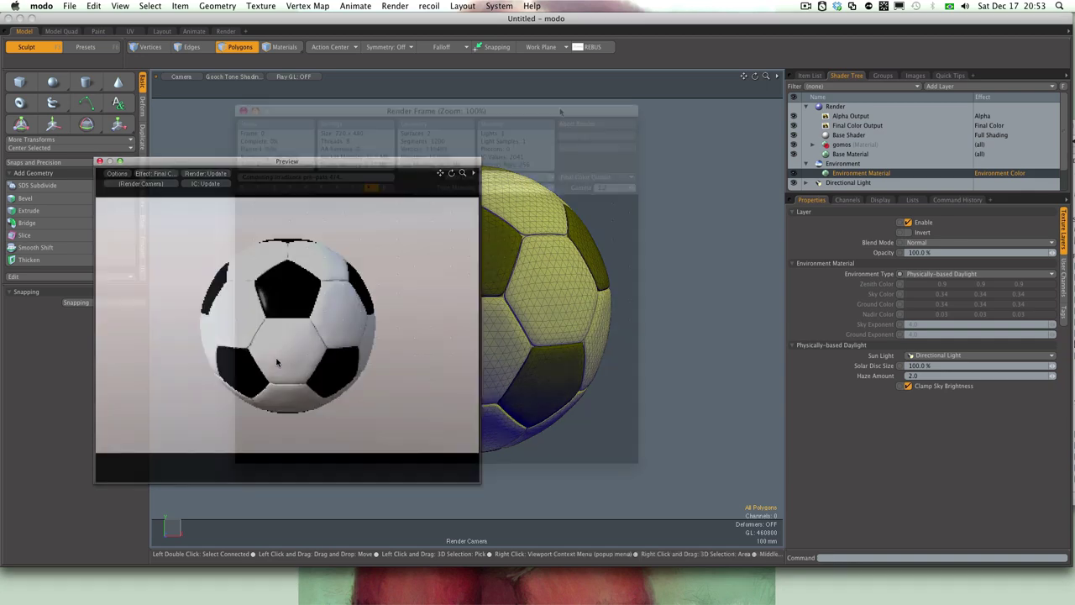